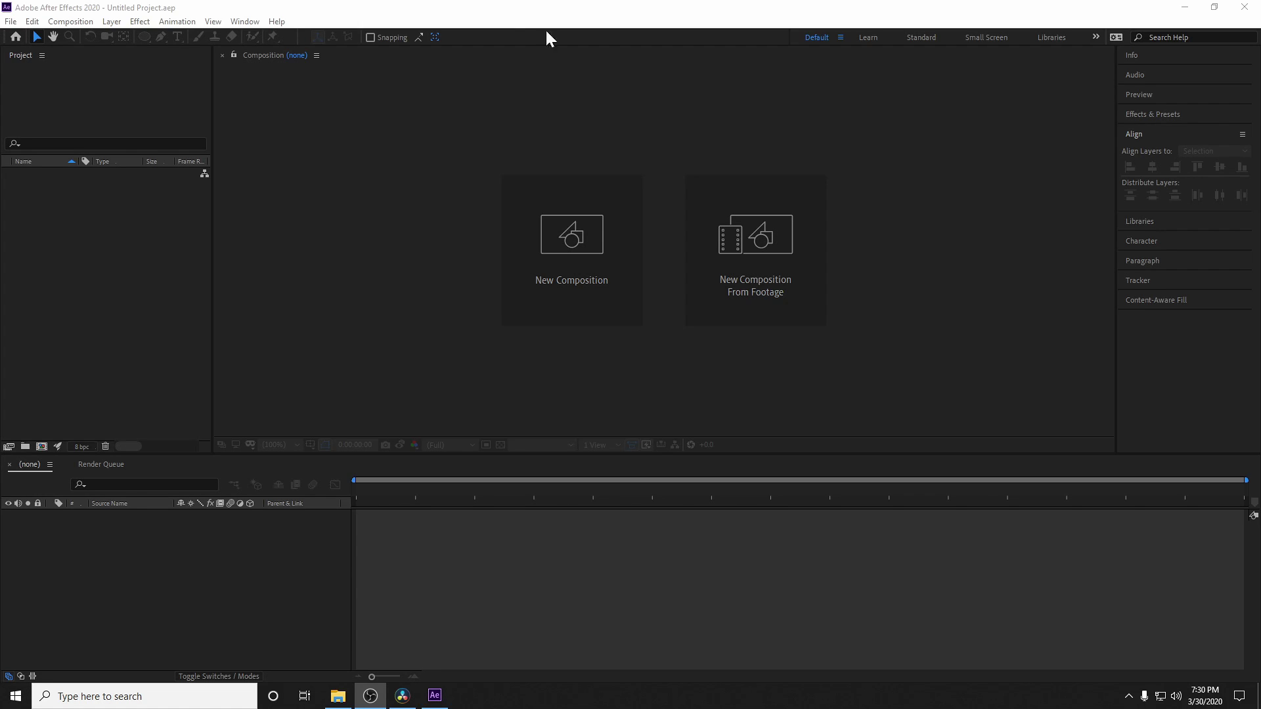
# Create a new 1920×1080 composition named Tutorial.
pyautogui.click(510, 244)
pyautogui.write('T')
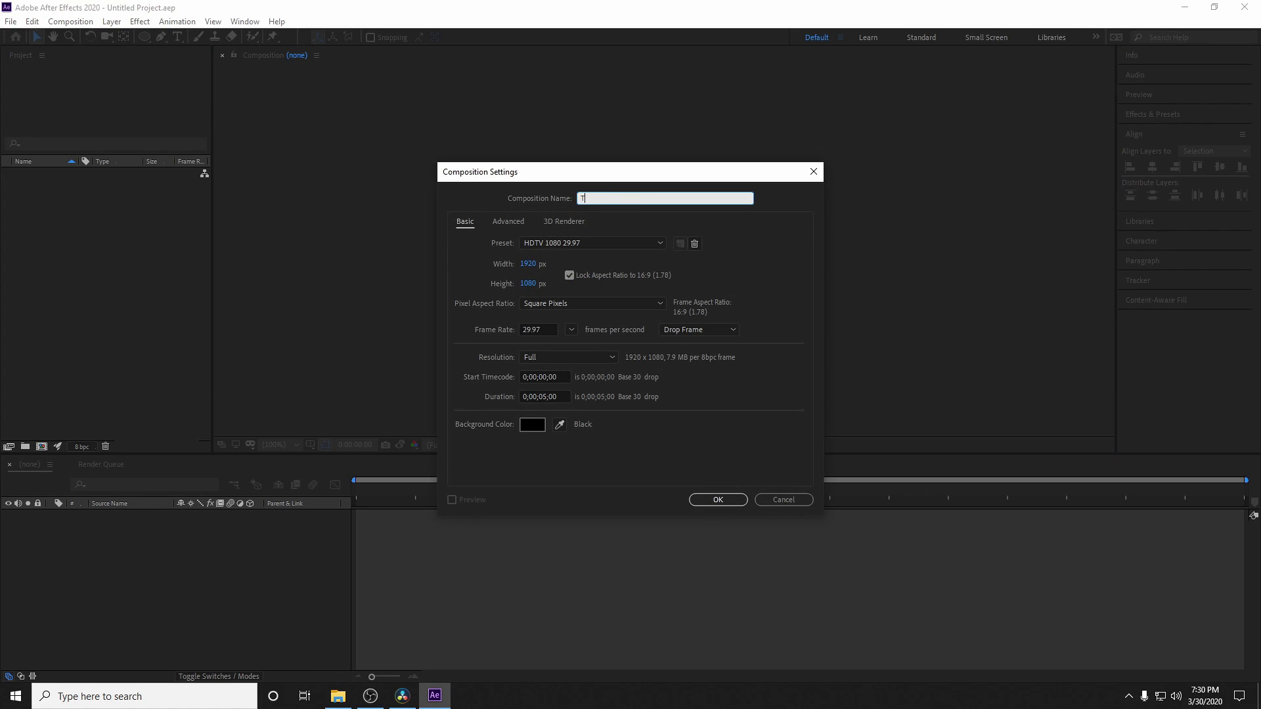
pyautogui.write('utorial')
pyautogui.click(537, 390)
pyautogui.click(704, 503)
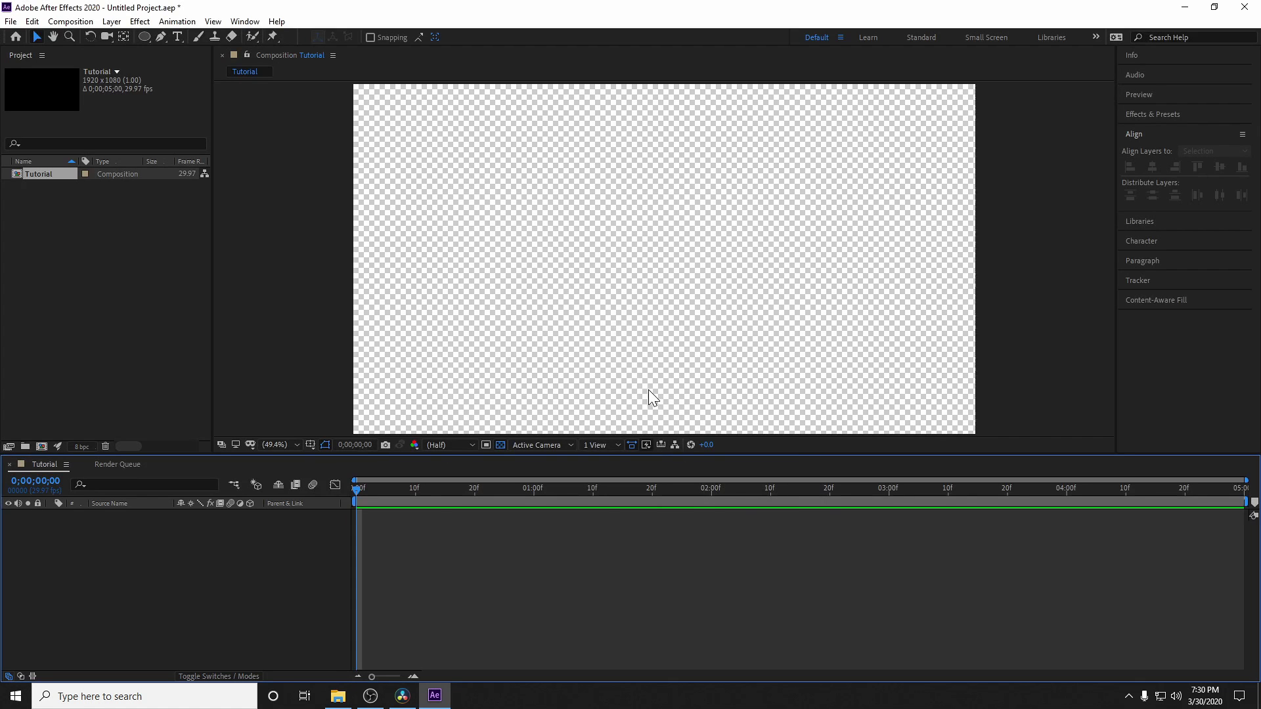
# Draw a red circle with the Ellipse tool and move it just off the left edge.
pyautogui.click(144, 36)
pyautogui.moveTo(615, 197); pyautogui.dragTo(739, 320)
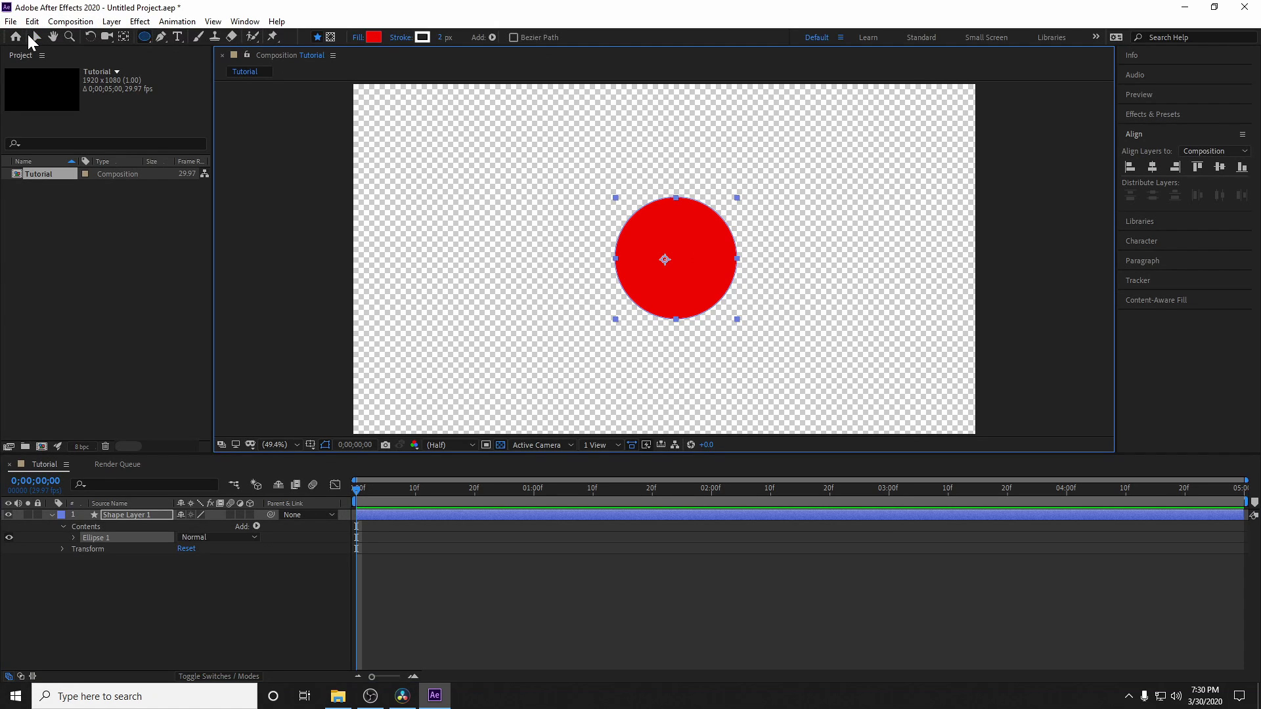
pyautogui.click(35, 38)
pyautogui.moveTo(631, 237); pyautogui.dragTo(238, 232)
# Keyframe the circle's Position from off the left edge at 0f to past the right edge at the end.
pyautogui.press('p')
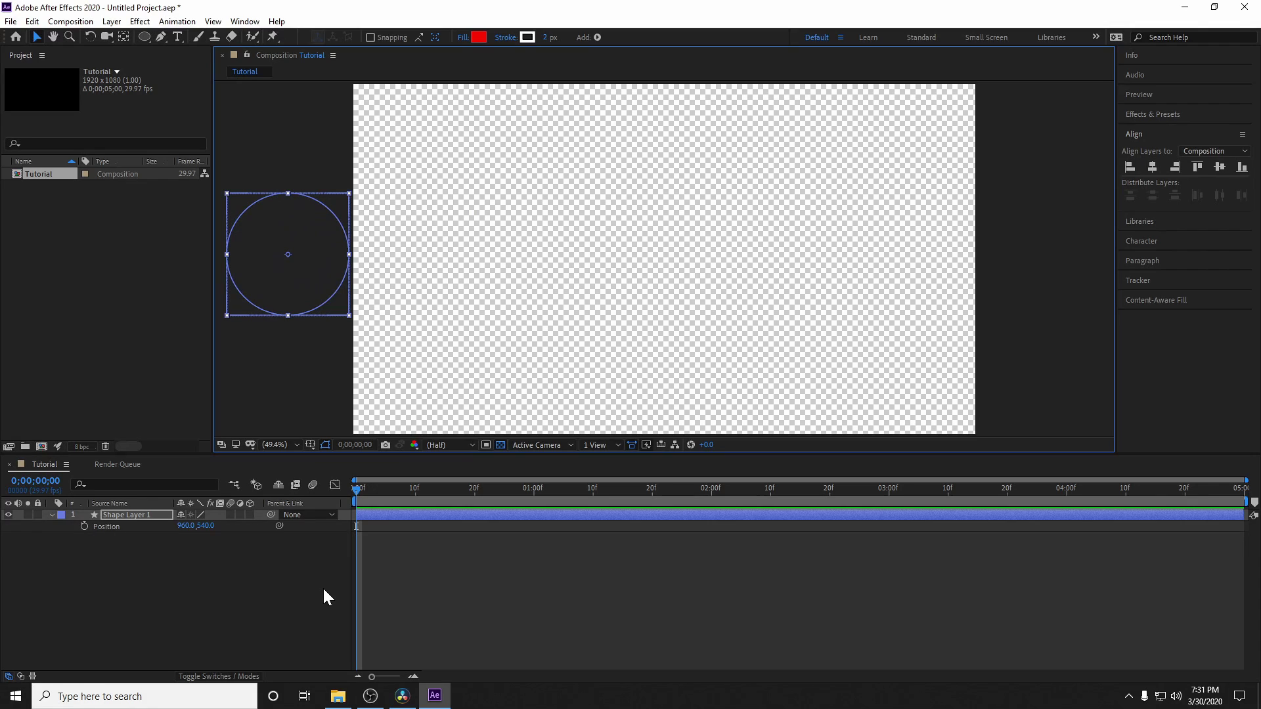
pyautogui.click(84, 526)
pyautogui.moveTo(514, 496); pyautogui.dragTo(1241, 489)
pyautogui.moveTo(276, 254); pyautogui.dragTo(1039, 247)
# Preview the circle sliding across the Tutorial frame.
pyautogui.click(273, 545)
pyautogui.press('space')
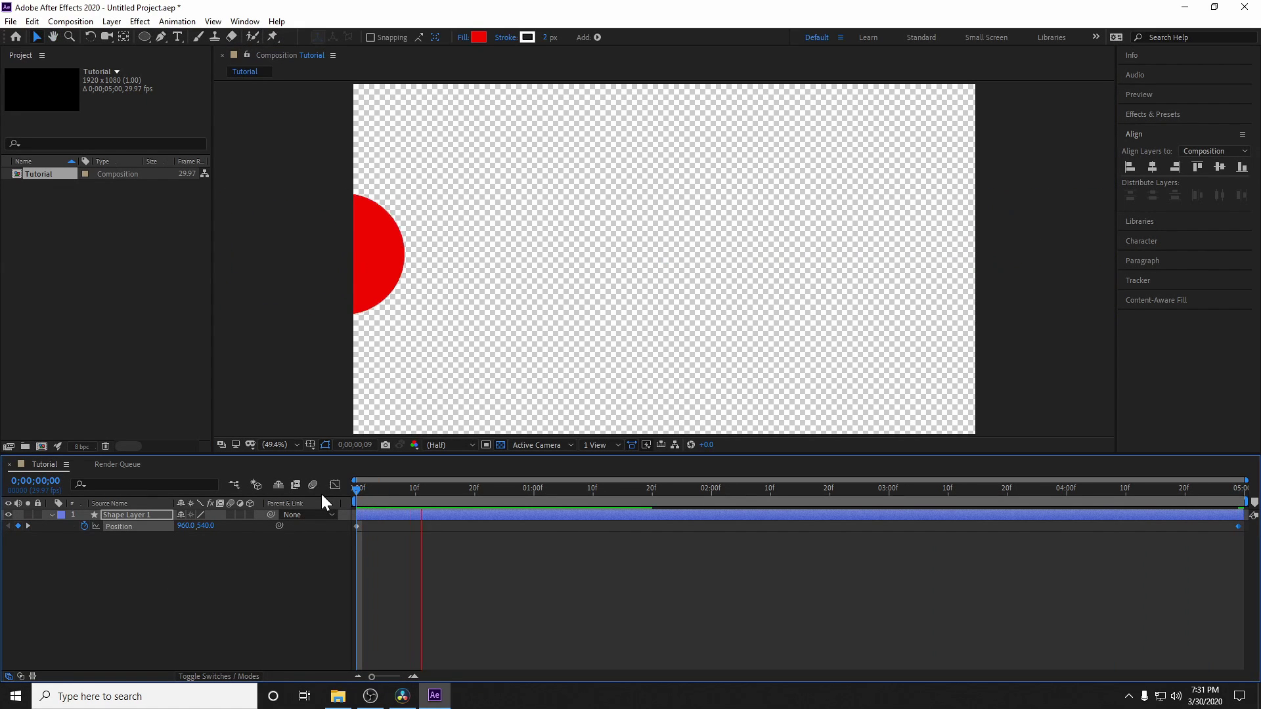
pyautogui.press('space')
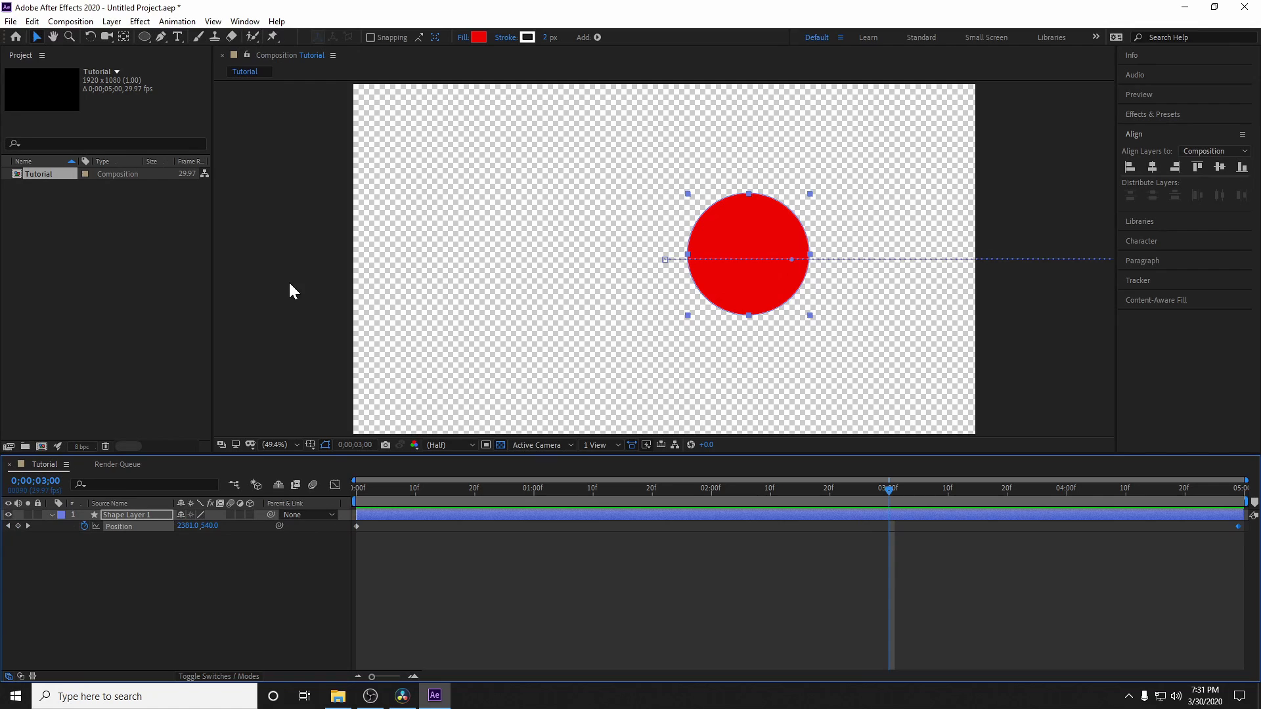
# Add the Tutorial composition to the Render Queue through File > Export.
pyautogui.click(10, 21)
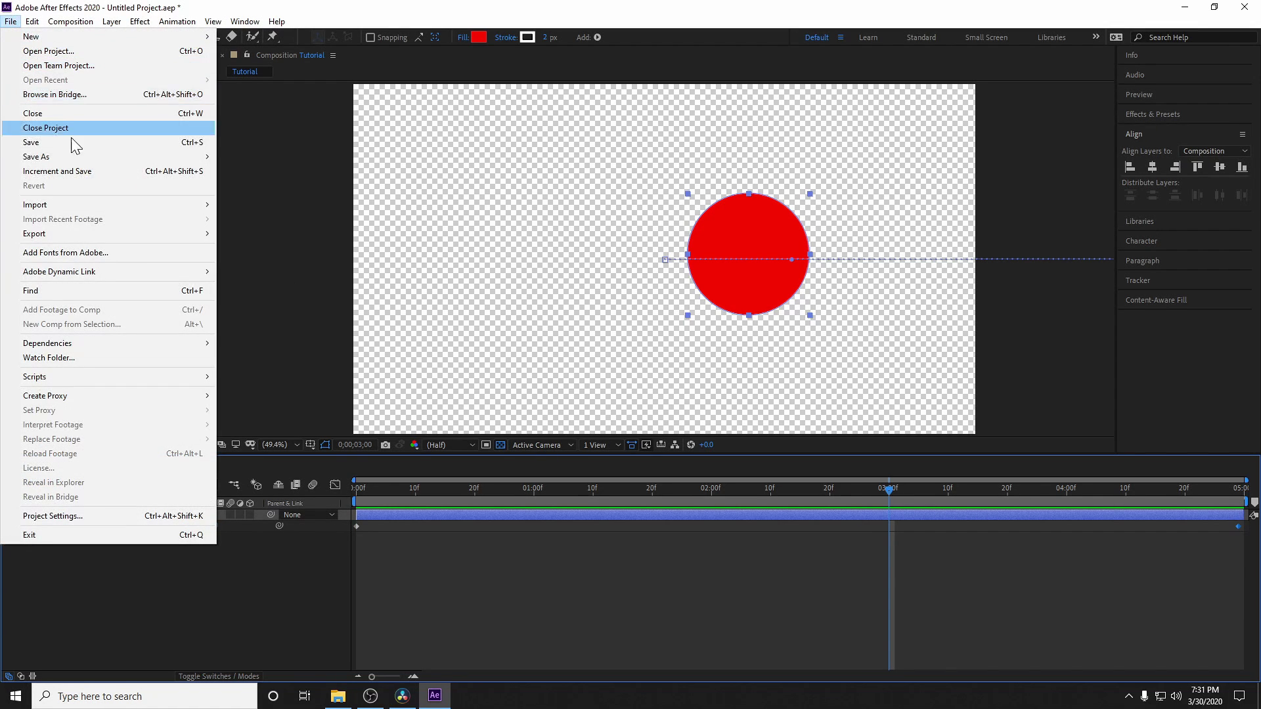
pyautogui.moveTo(108, 236)
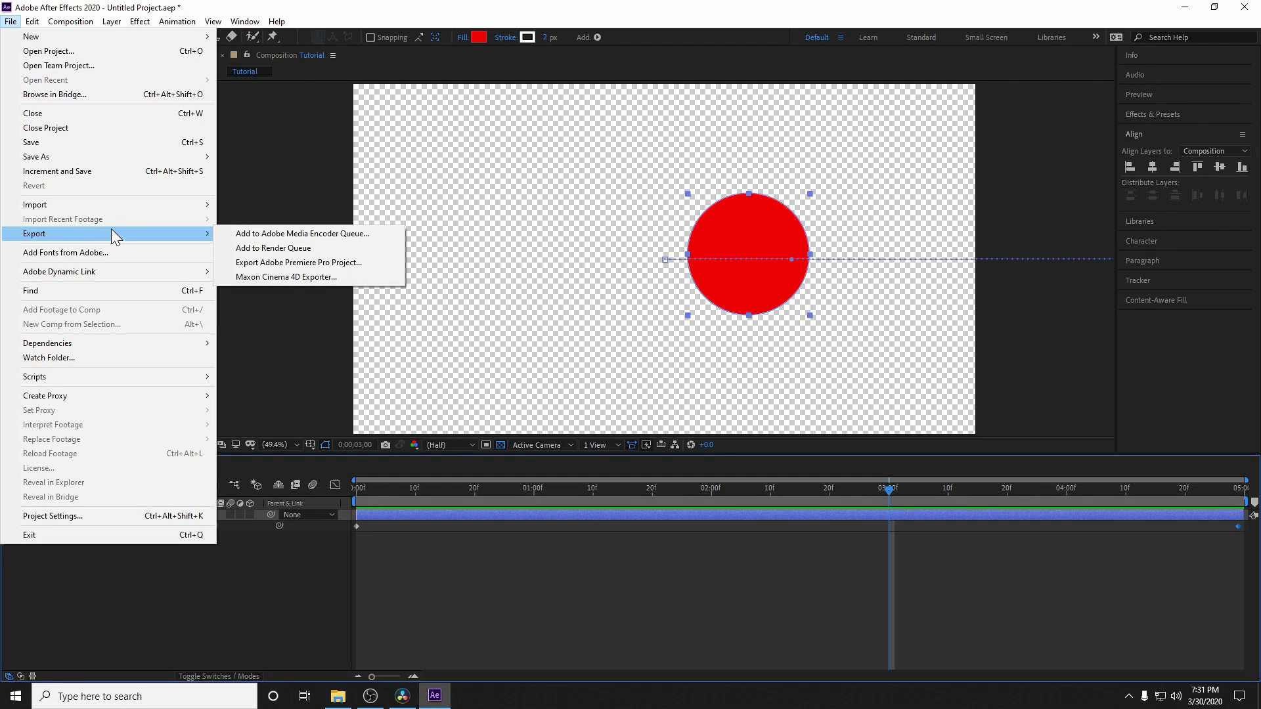
pyautogui.click(282, 247)
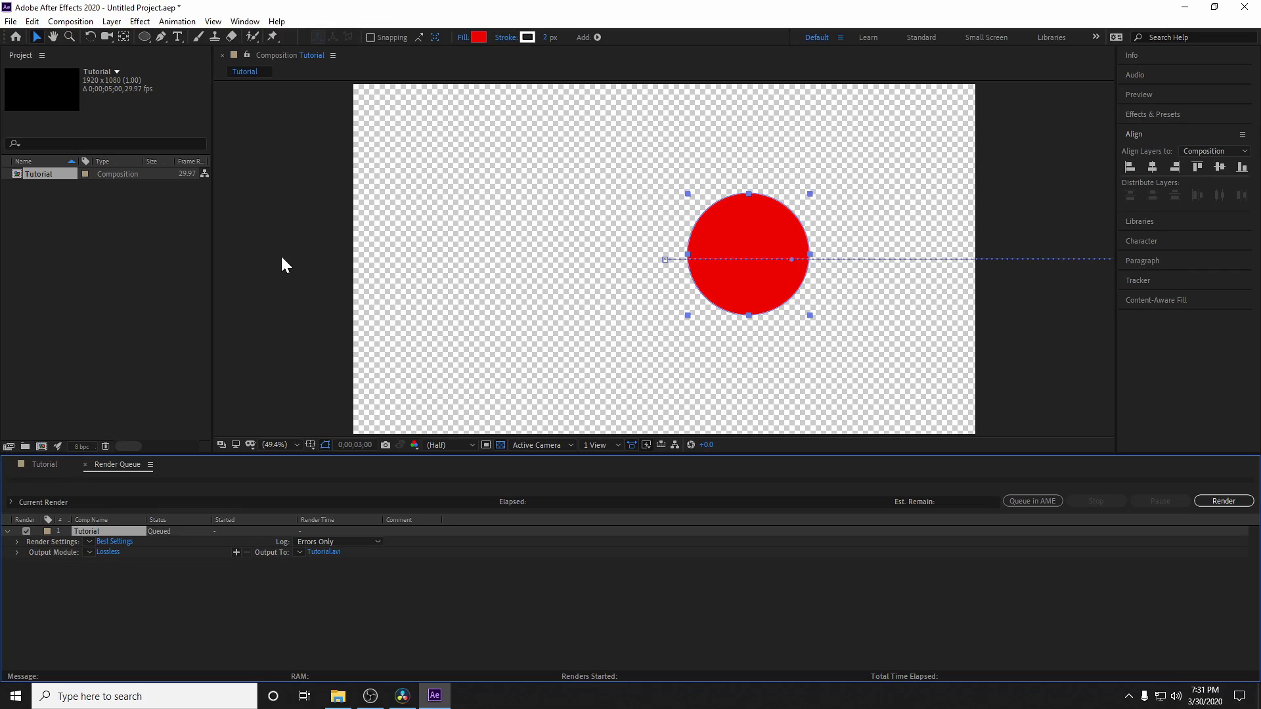
# Set the output module format to QuickTime with RGB + Alpha channels.
pyautogui.click(108, 553)
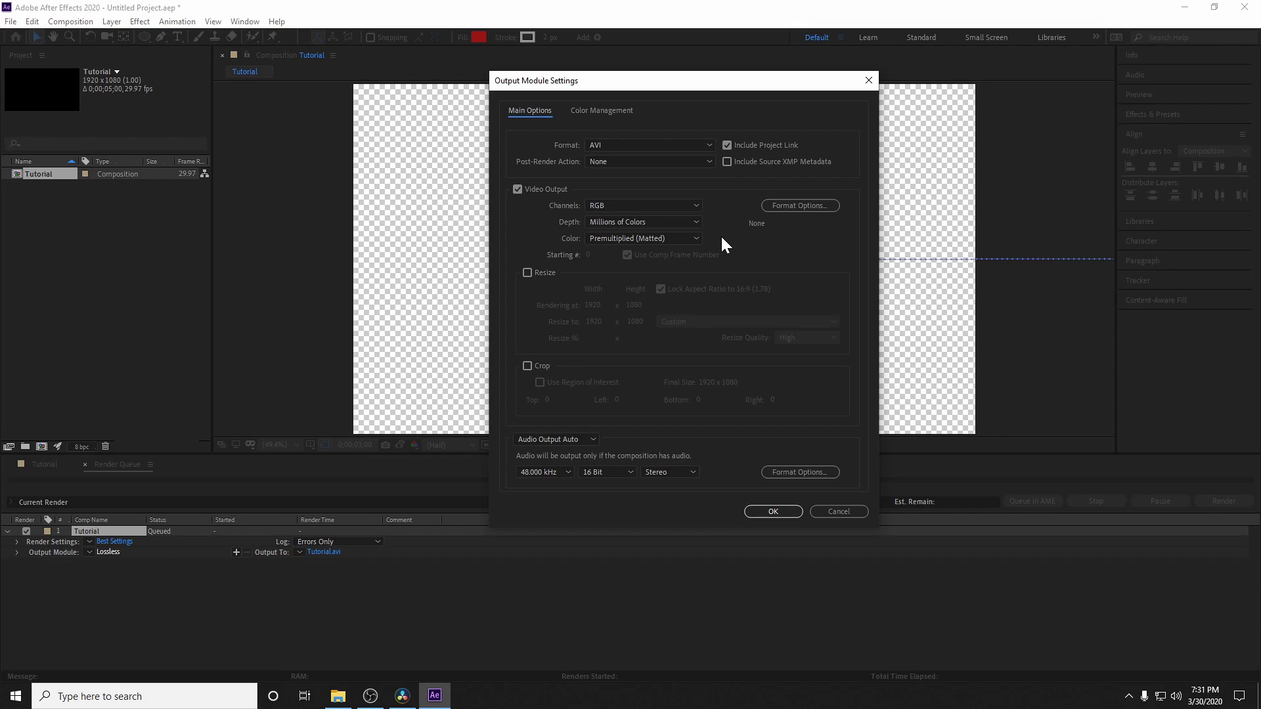
pyautogui.click(676, 145)
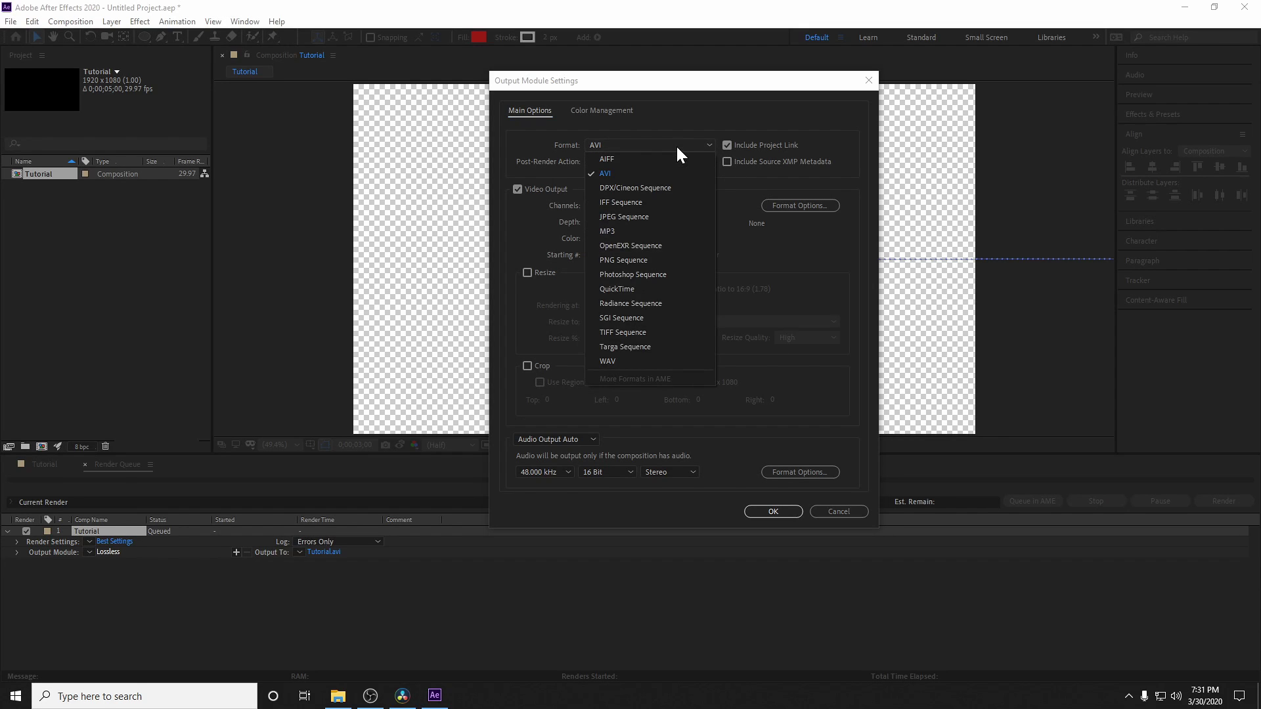
pyautogui.click(648, 290)
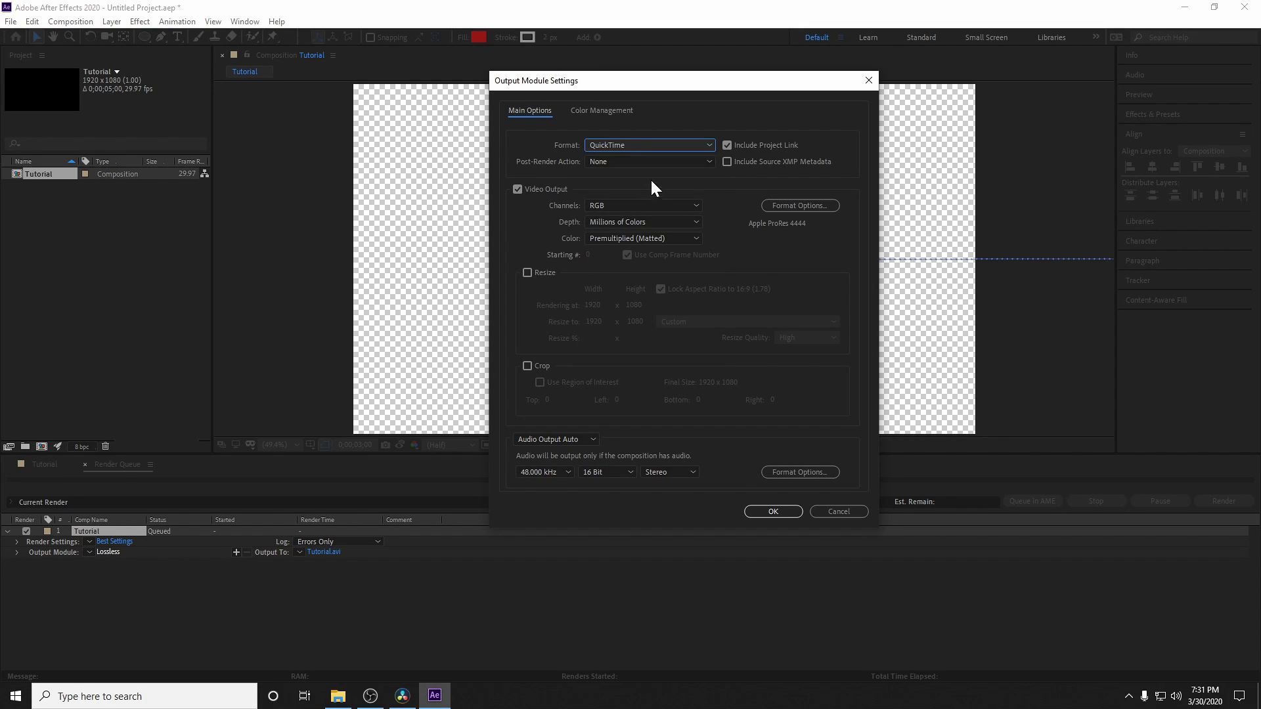
pyautogui.click(684, 205)
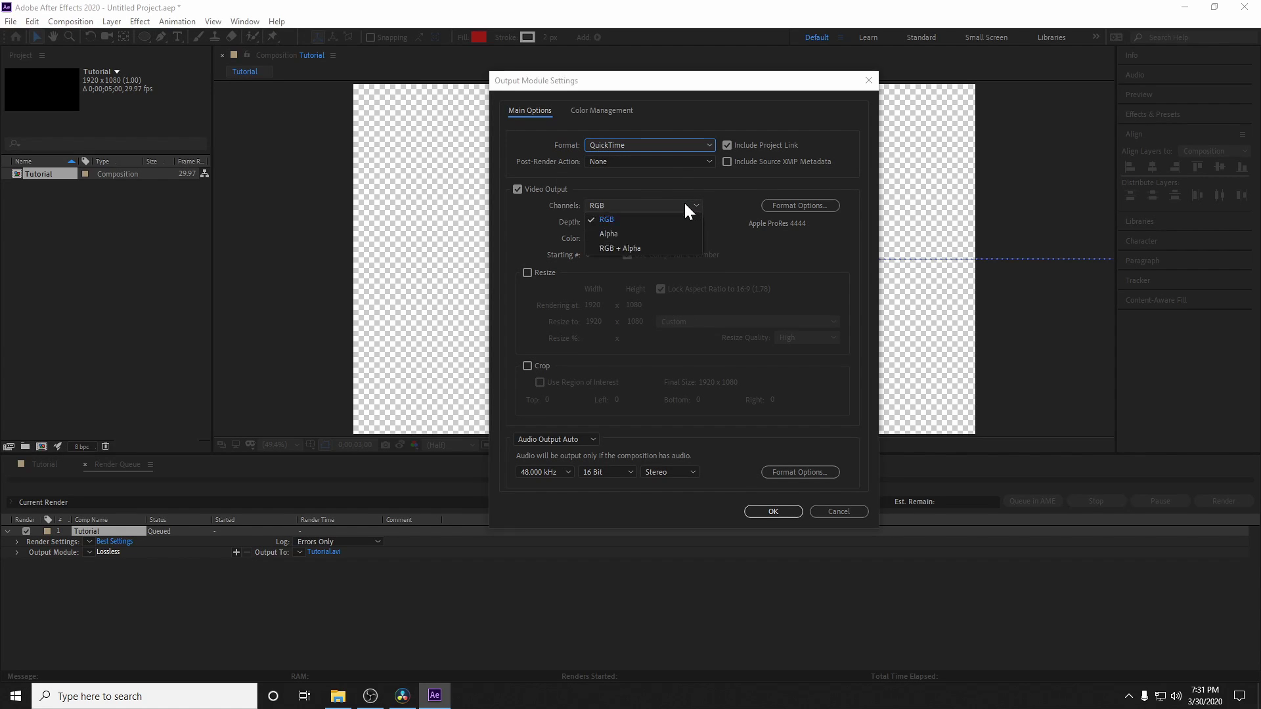
pyautogui.click(668, 247)
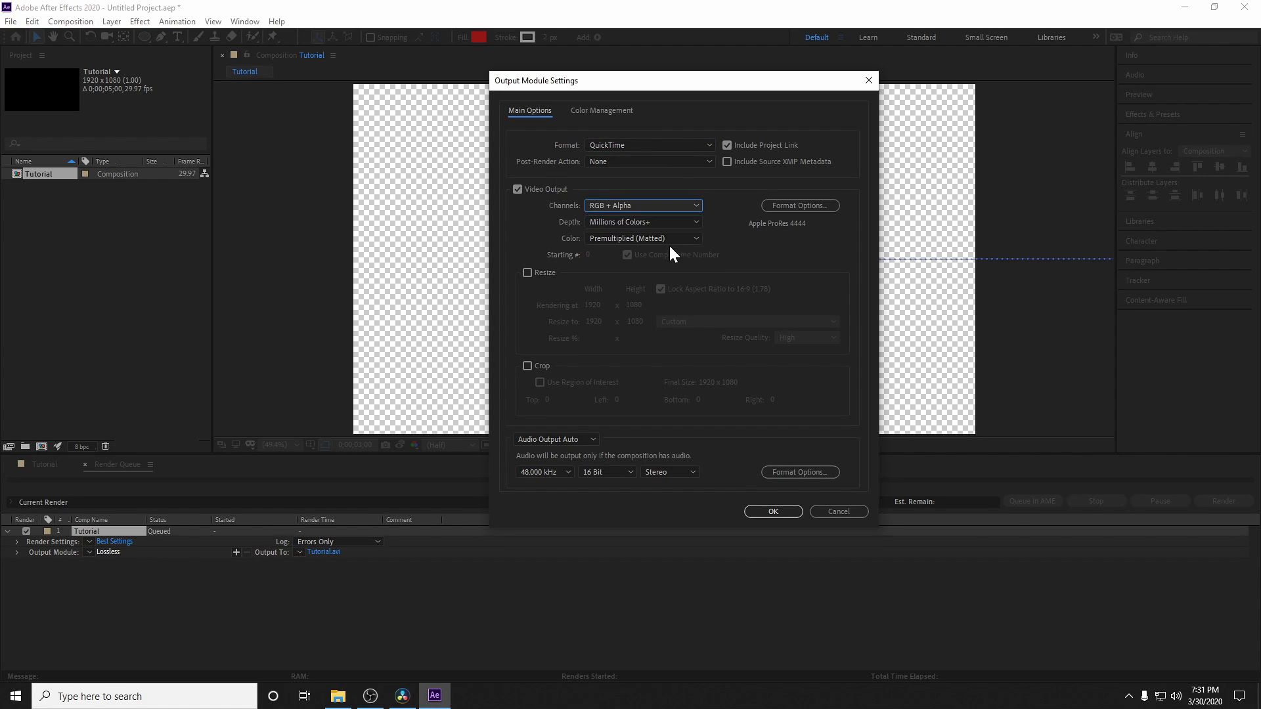
# Choose Apple ProRes 4444 as the QuickTime video codec.
pyautogui.click(786, 206)
pyautogui.click(725, 112)
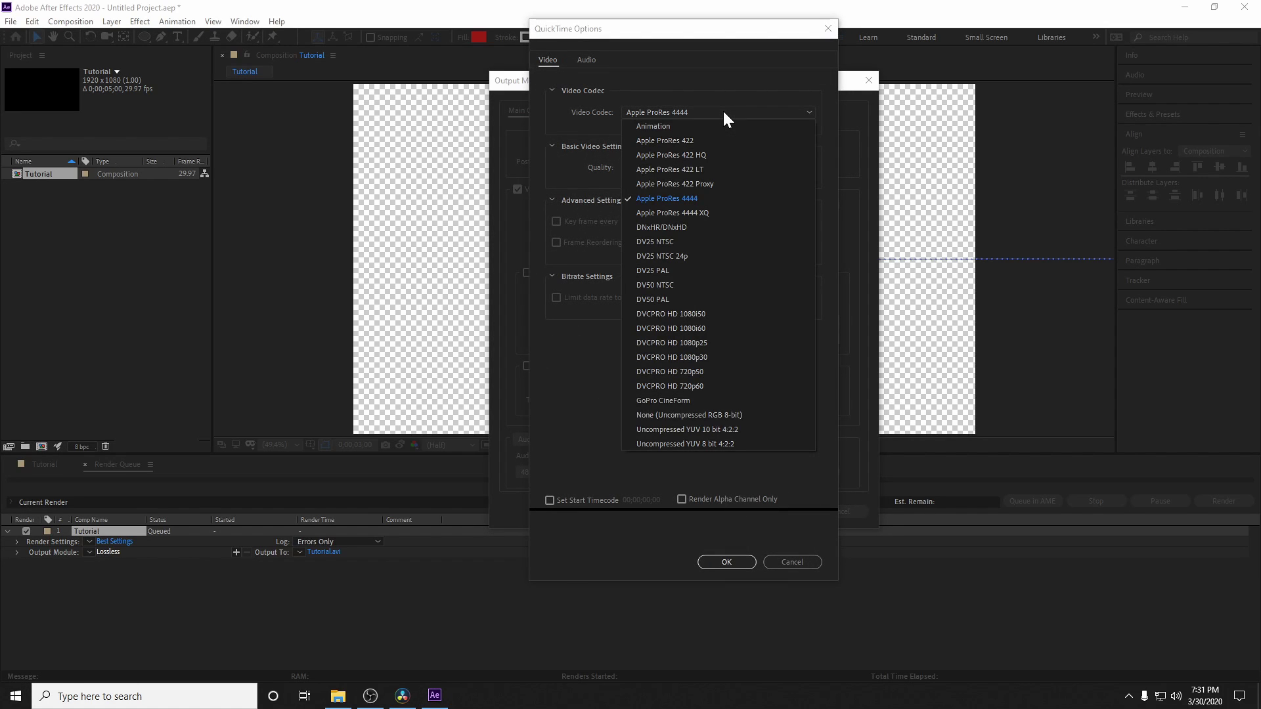
pyautogui.click(703, 202)
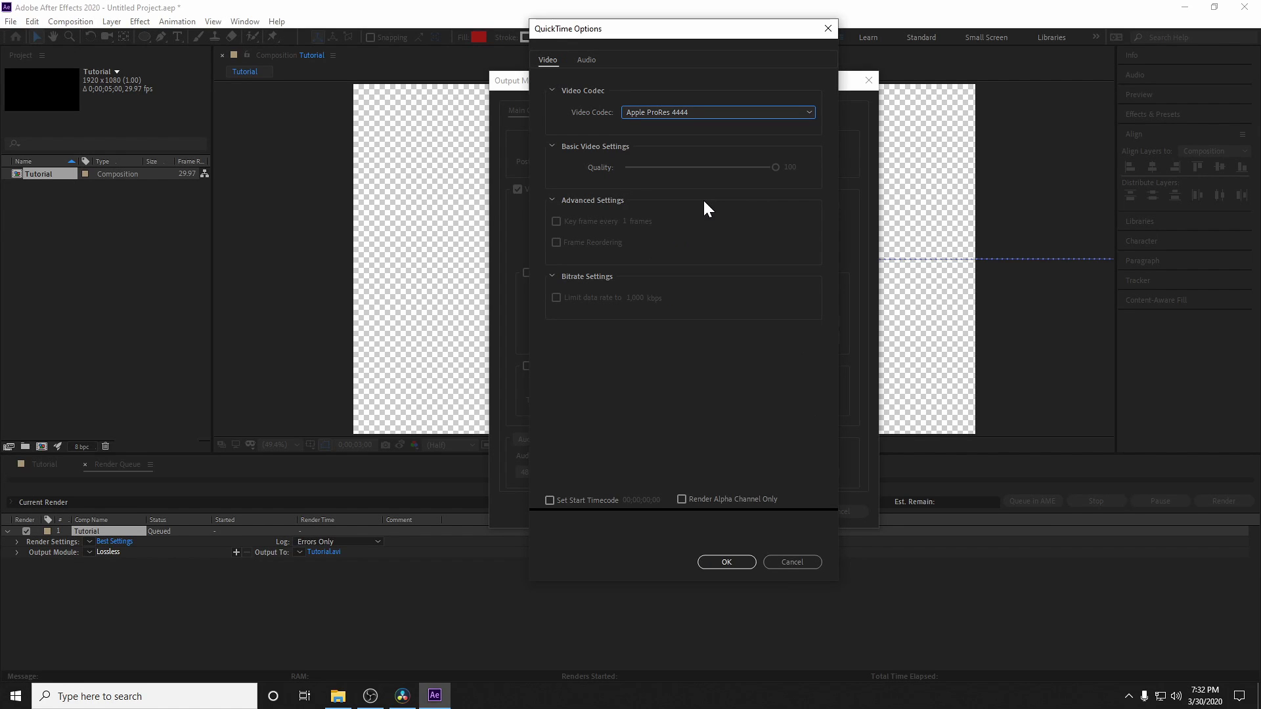
pyautogui.click(729, 563)
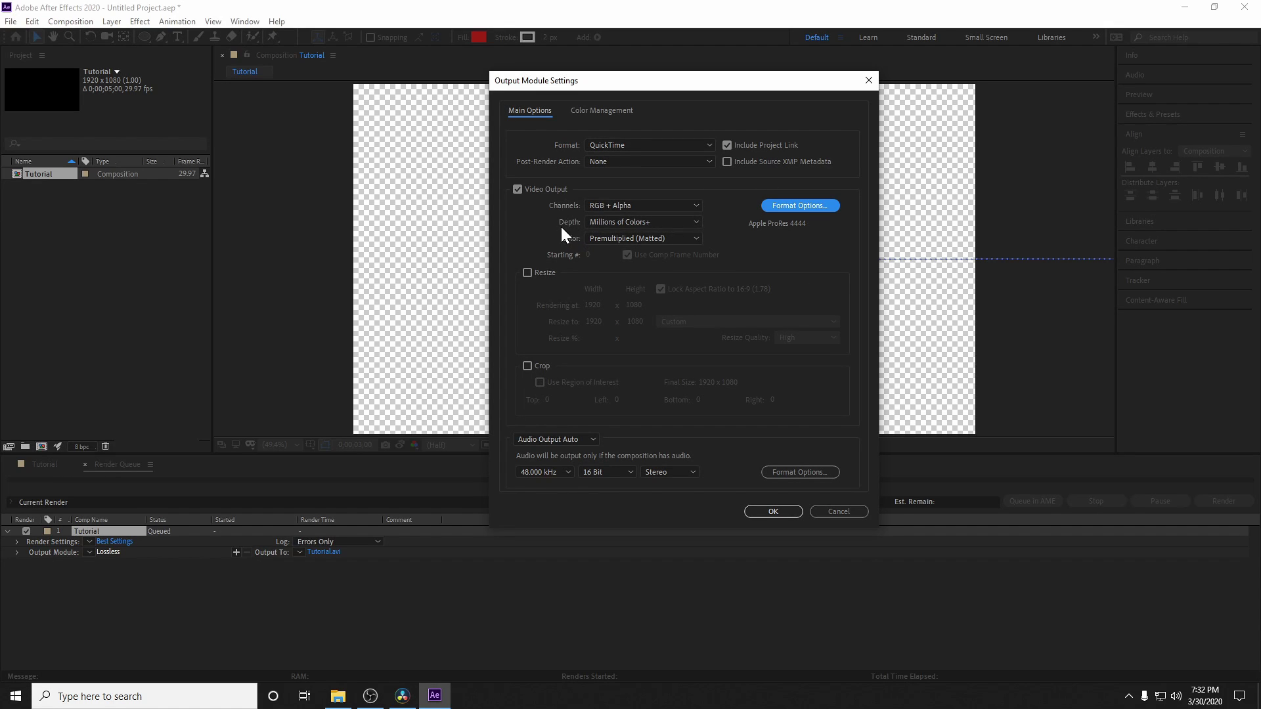
# Keep Millions of Colors+ depth, turn audio output off, and confirm the output settings.
pyautogui.click(597, 222)
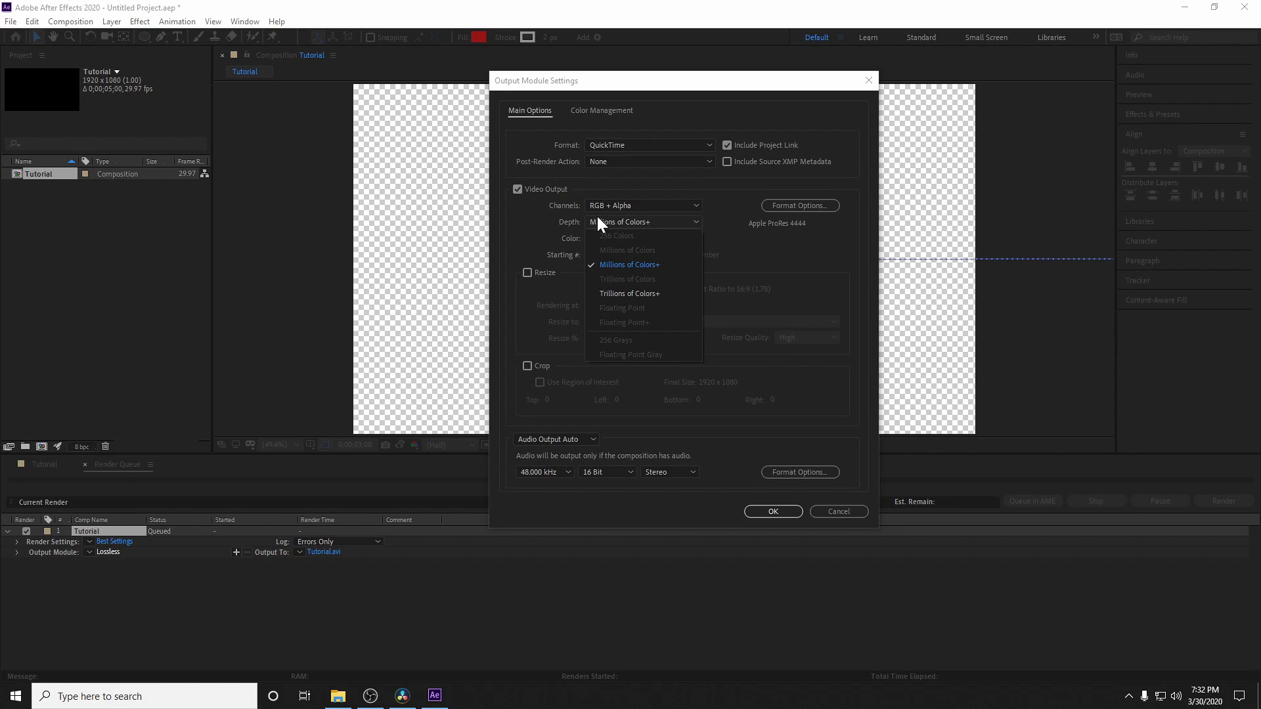
pyautogui.click(632, 261)
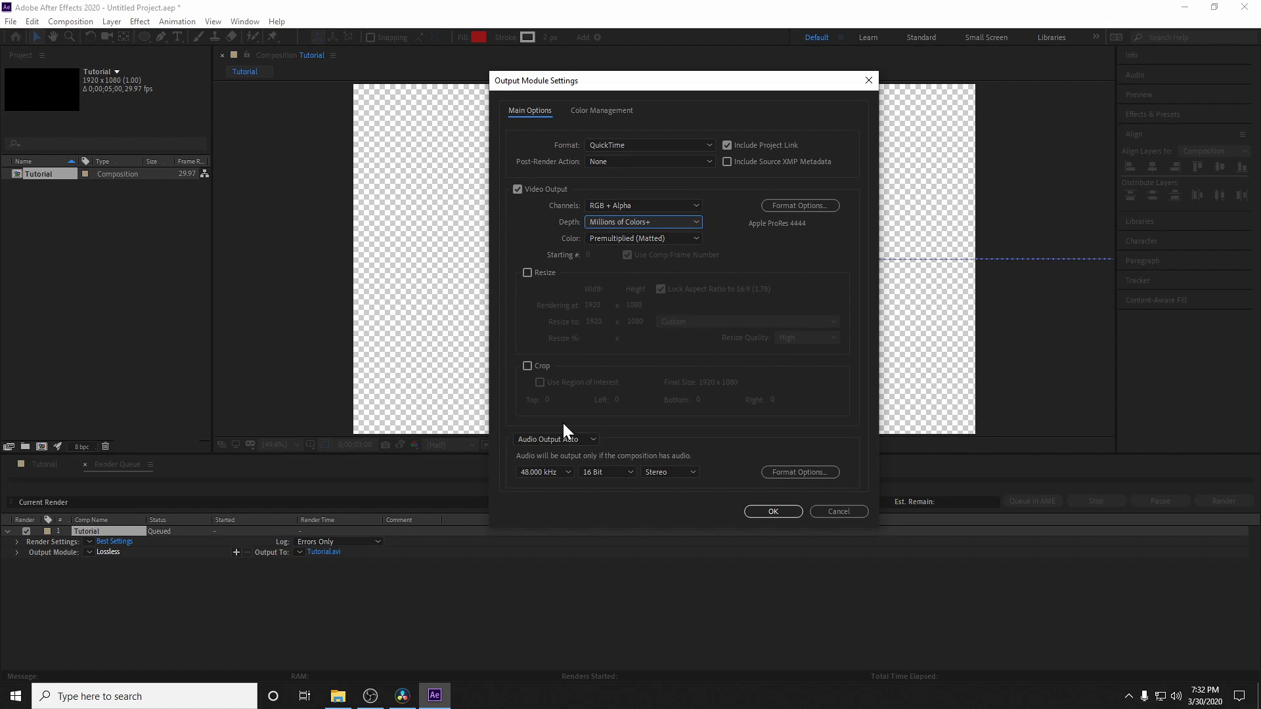
pyautogui.click(558, 439)
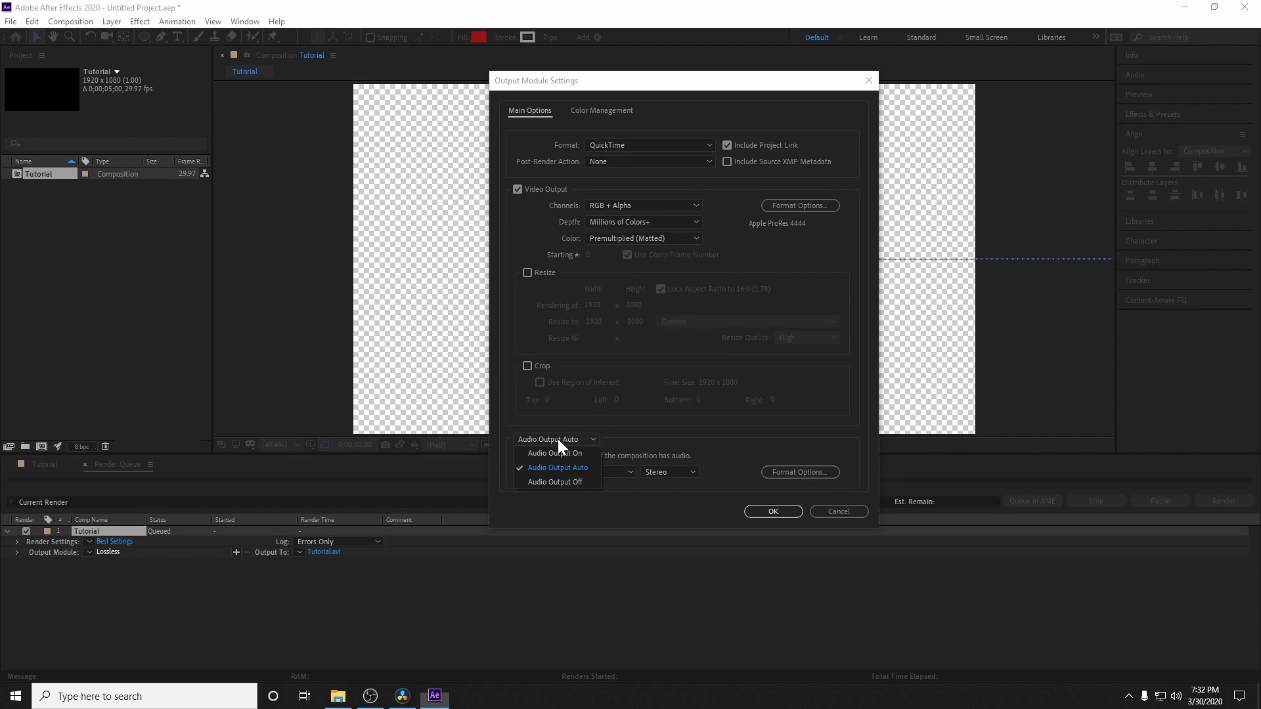
pyautogui.click(573, 482)
pyautogui.click(774, 511)
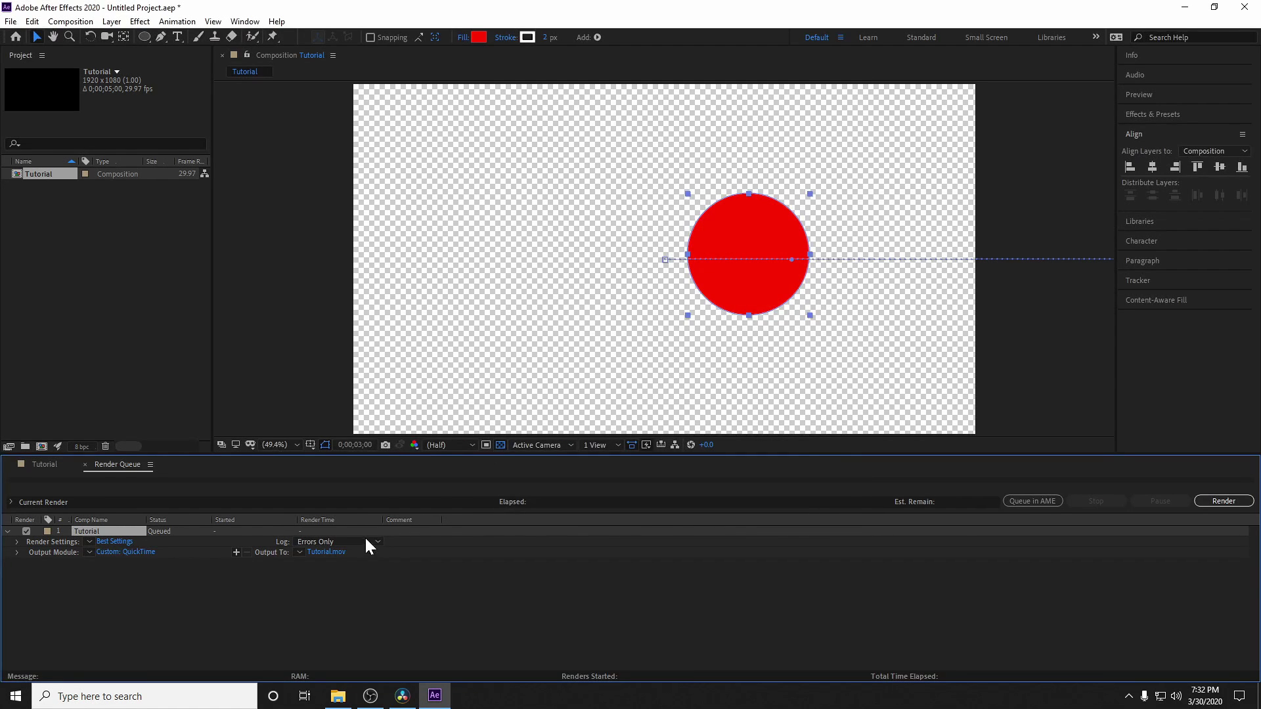
# Render the output to AnimationTutorial.mov in Documents, replacing the existing file.
pyautogui.click(336, 553)
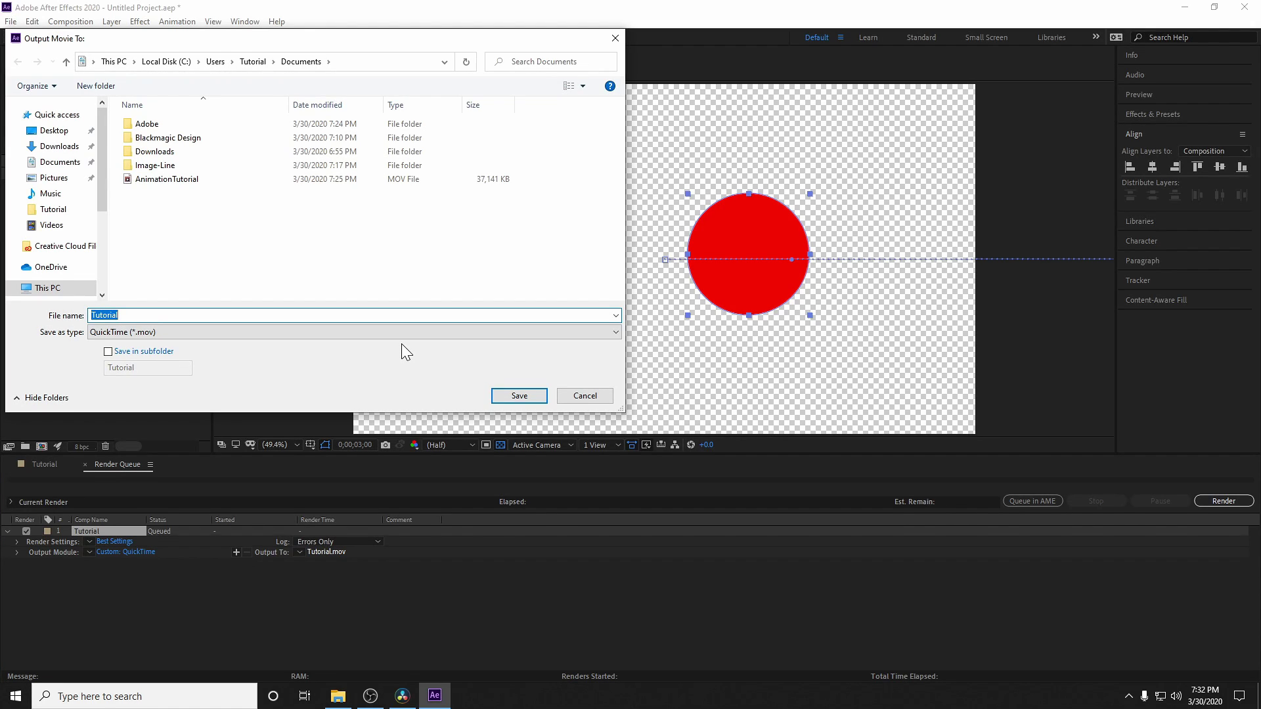
pyautogui.write('AnimationT')
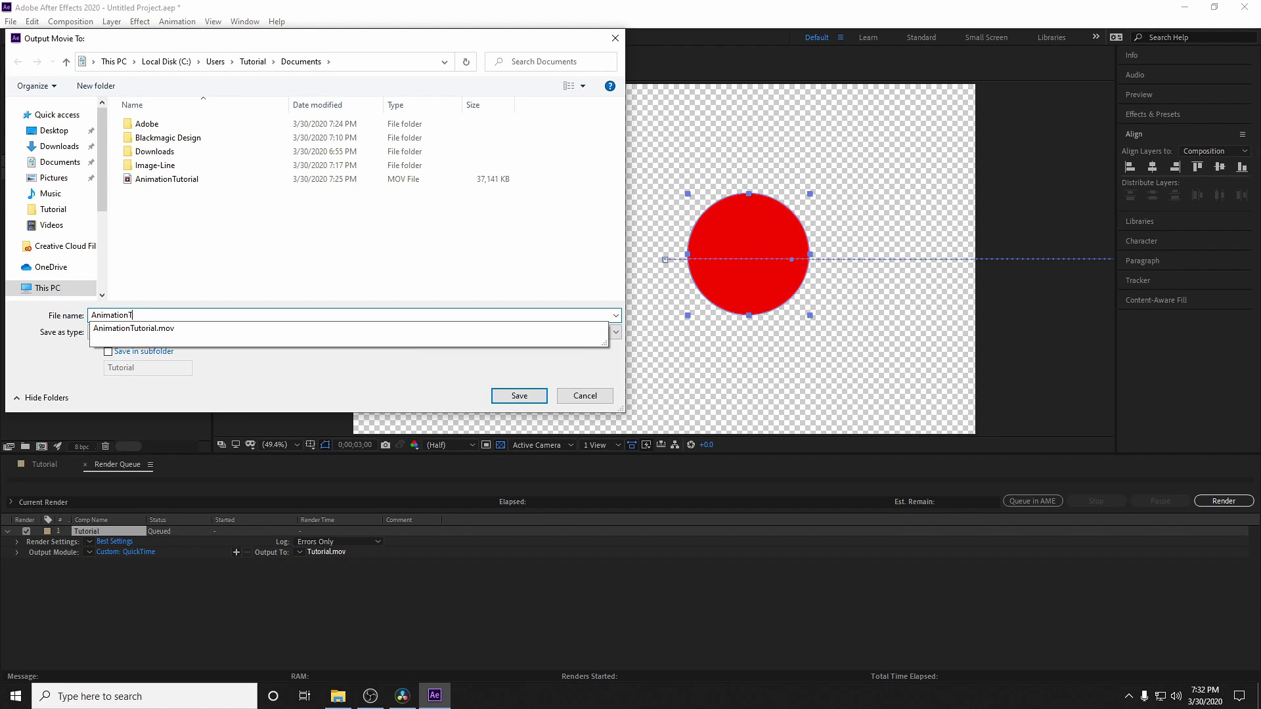
pyautogui.write('utior')
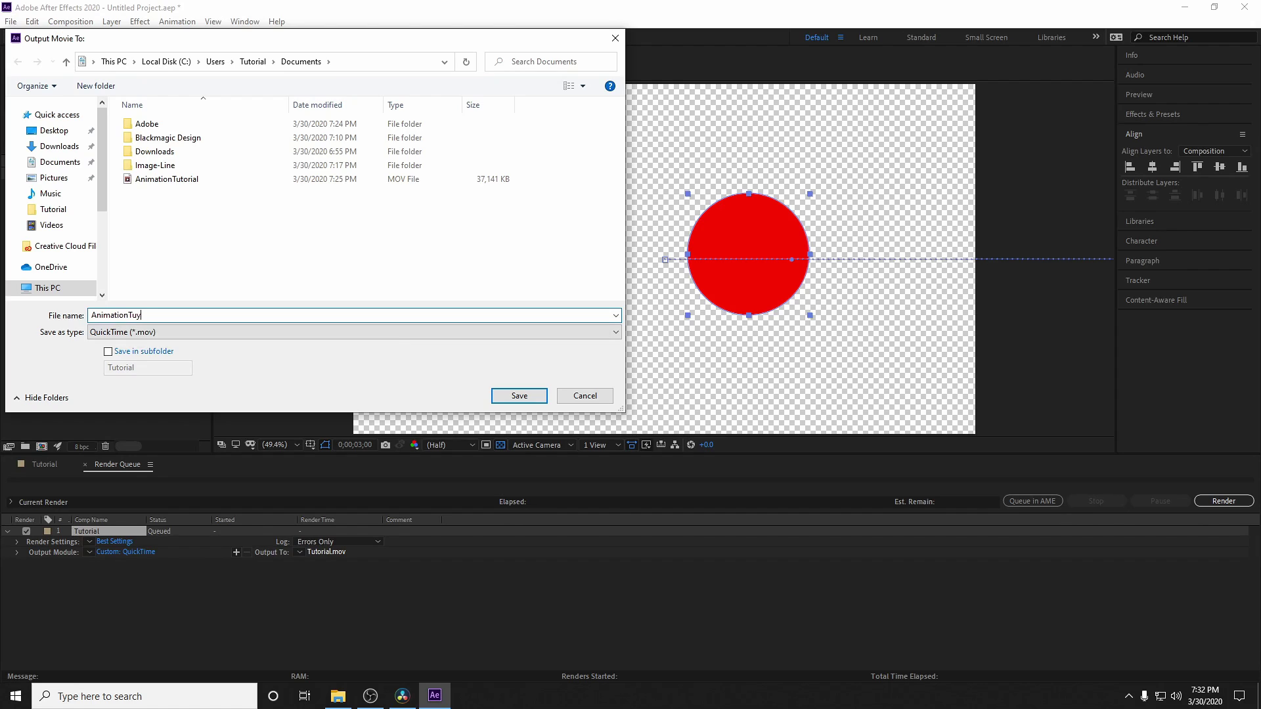
pyautogui.press('BackSpace')
pyautogui.press('BackSpace')
pyautogui.press('BackSpace')
pyautogui.write('orial')
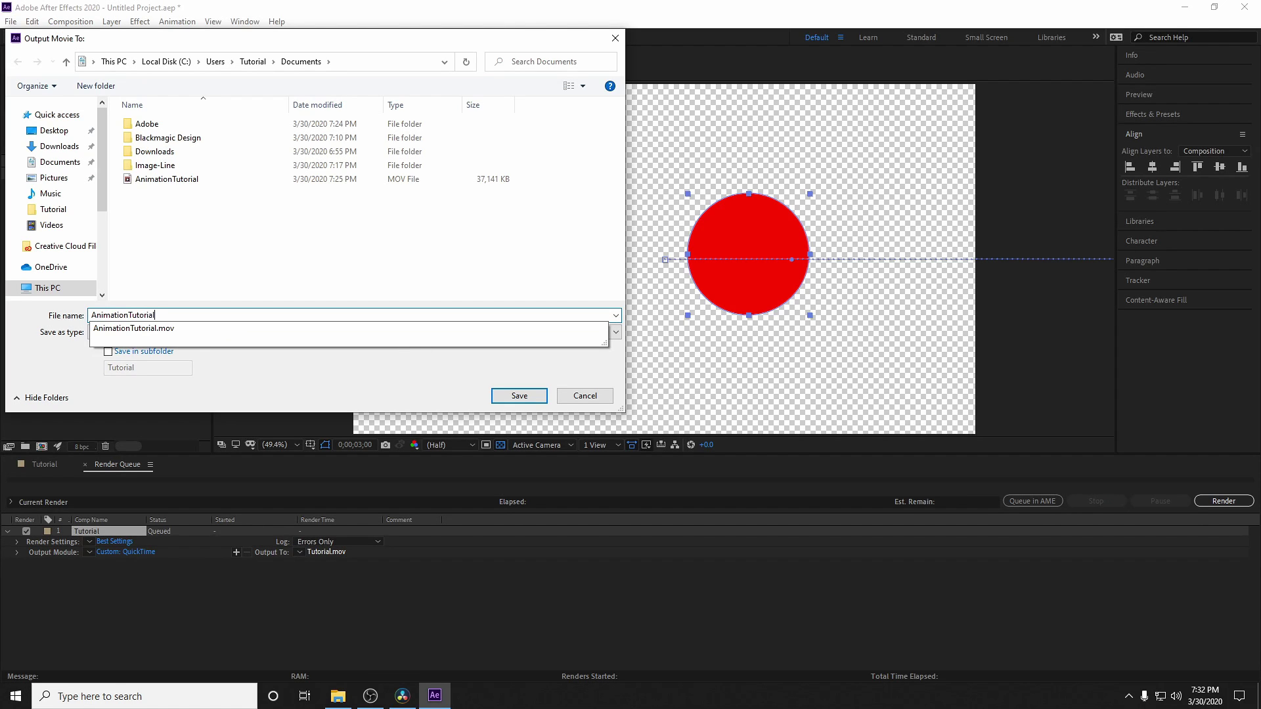
pyautogui.press('Down')
pyautogui.press('Return')
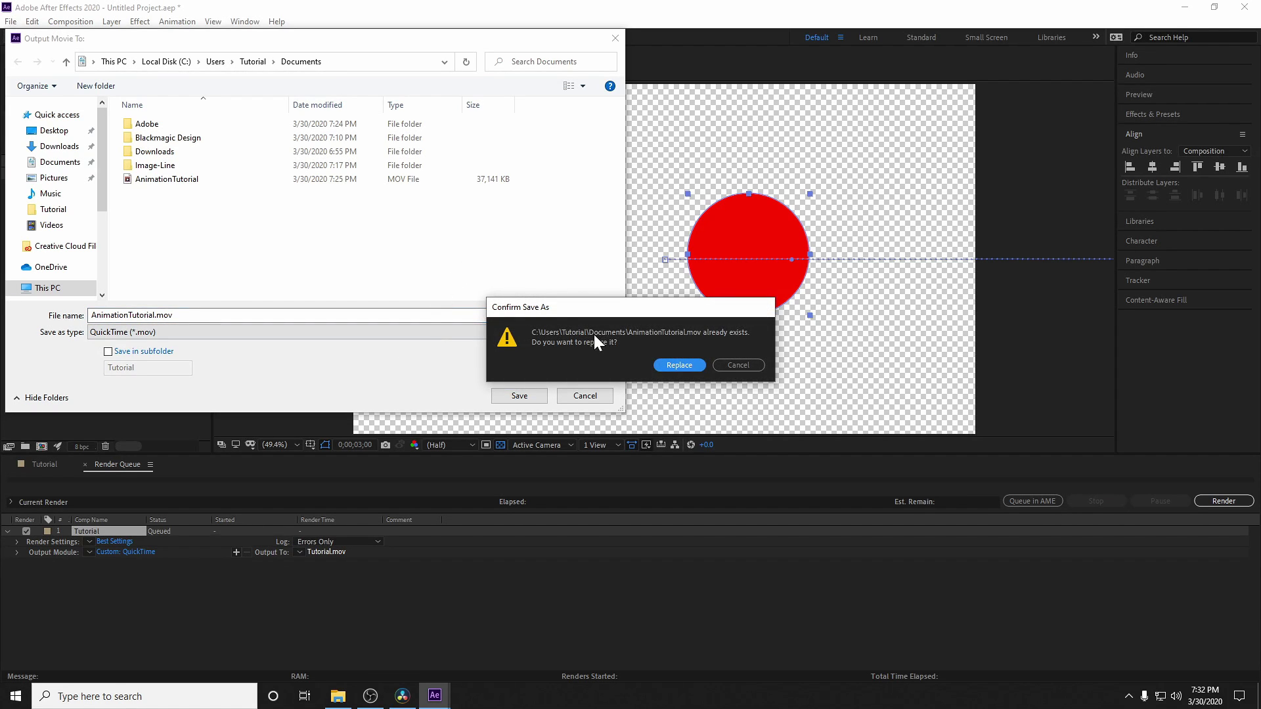
pyautogui.click(689, 364)
pyautogui.click(1224, 501)
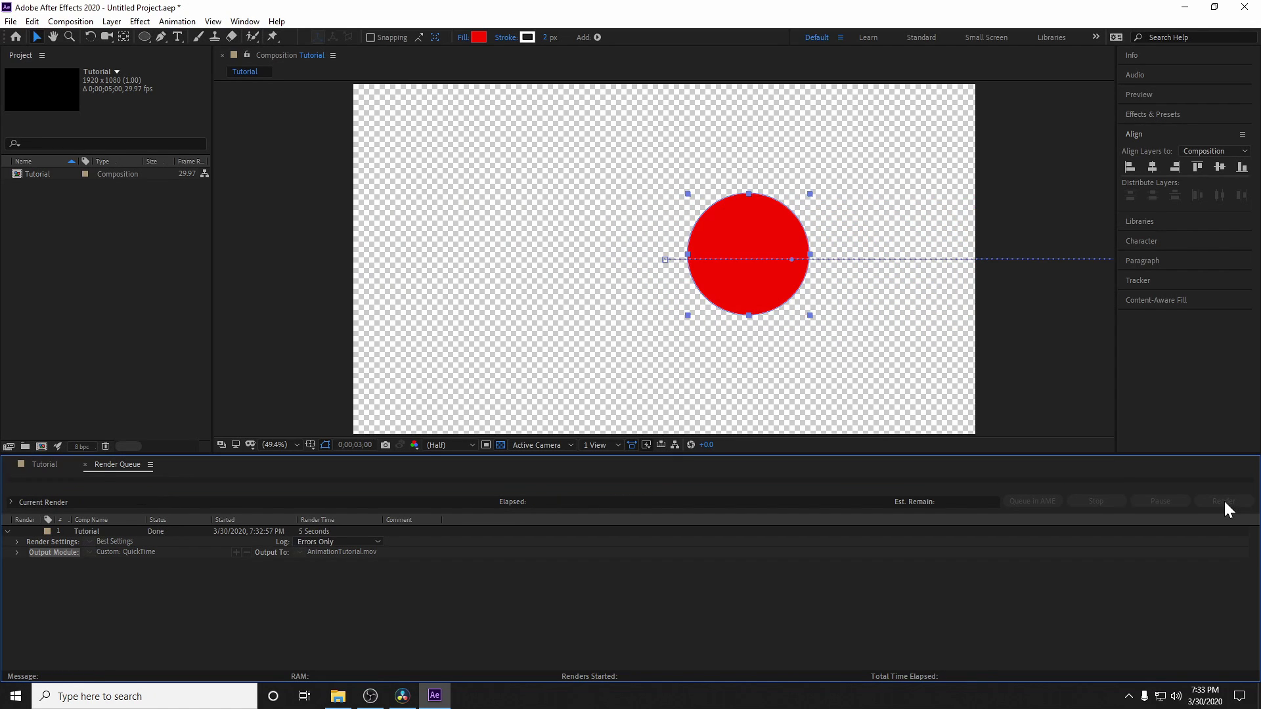
# In DaVinci Resolve, import the AnimationTutorial clip from Documents via Import Media.
pyautogui.click(404, 696)
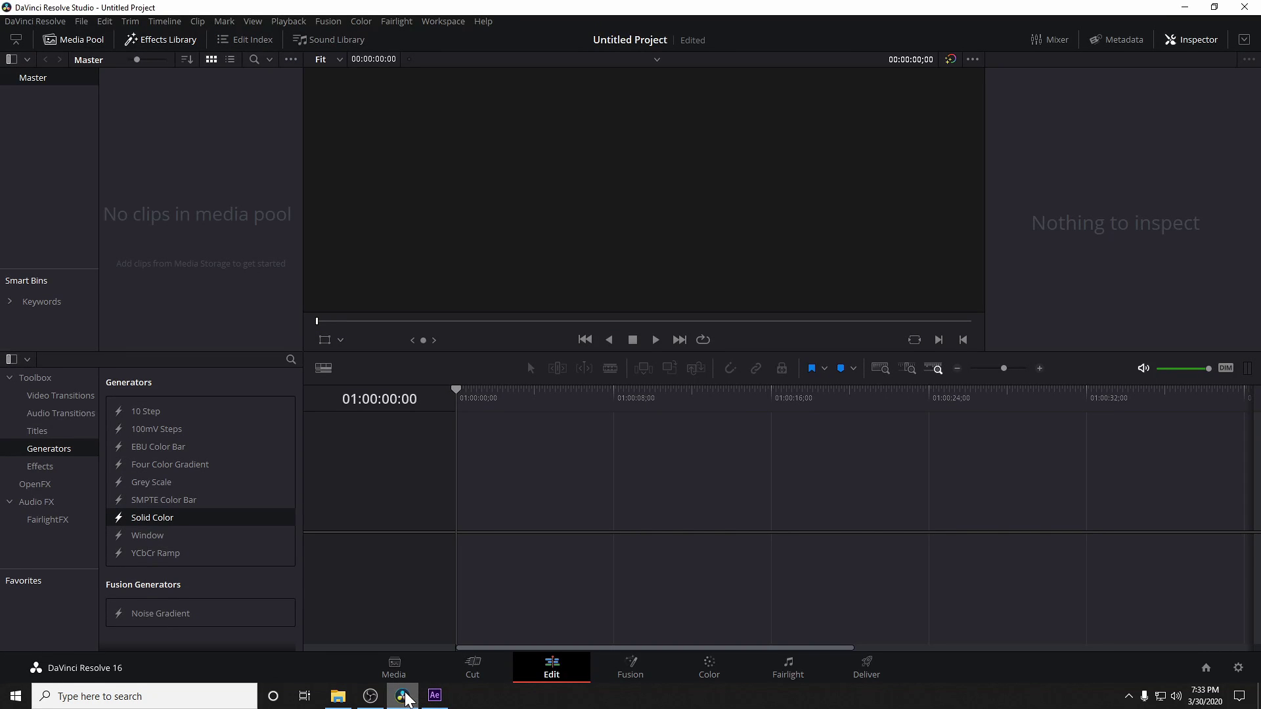
pyautogui.click(80, 20)
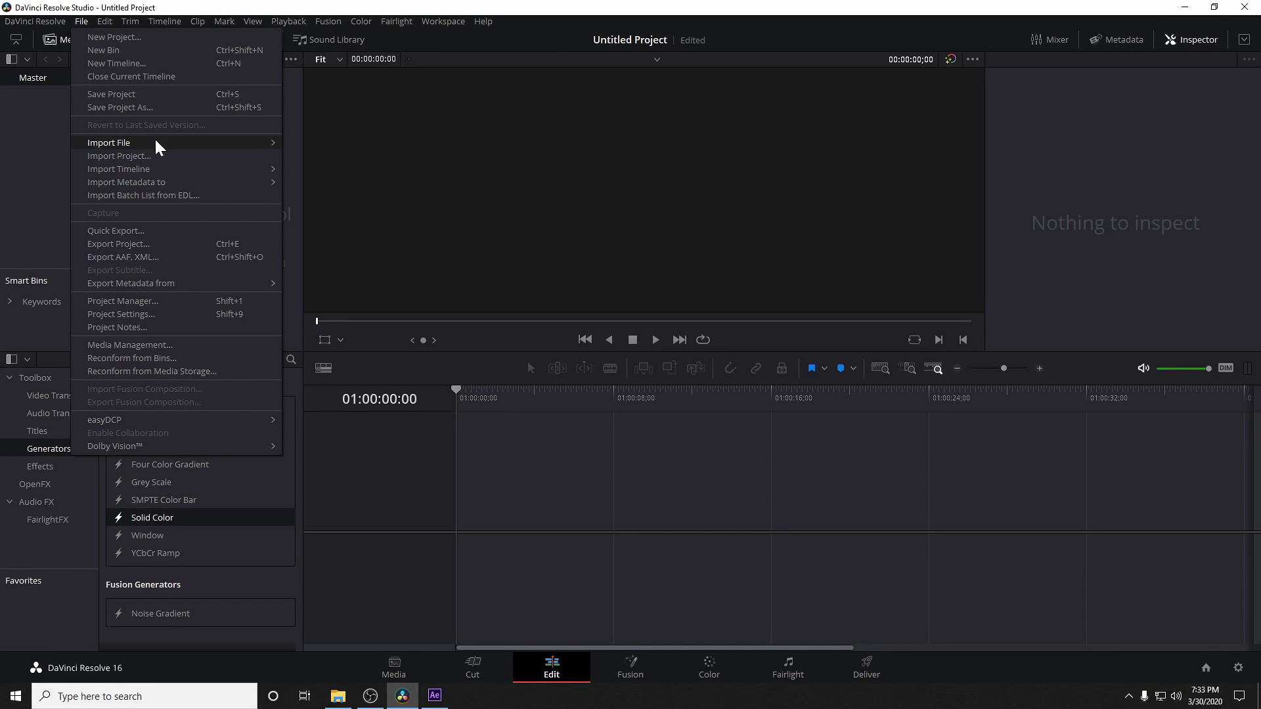
pyautogui.moveTo(158, 142)
pyautogui.click(349, 147)
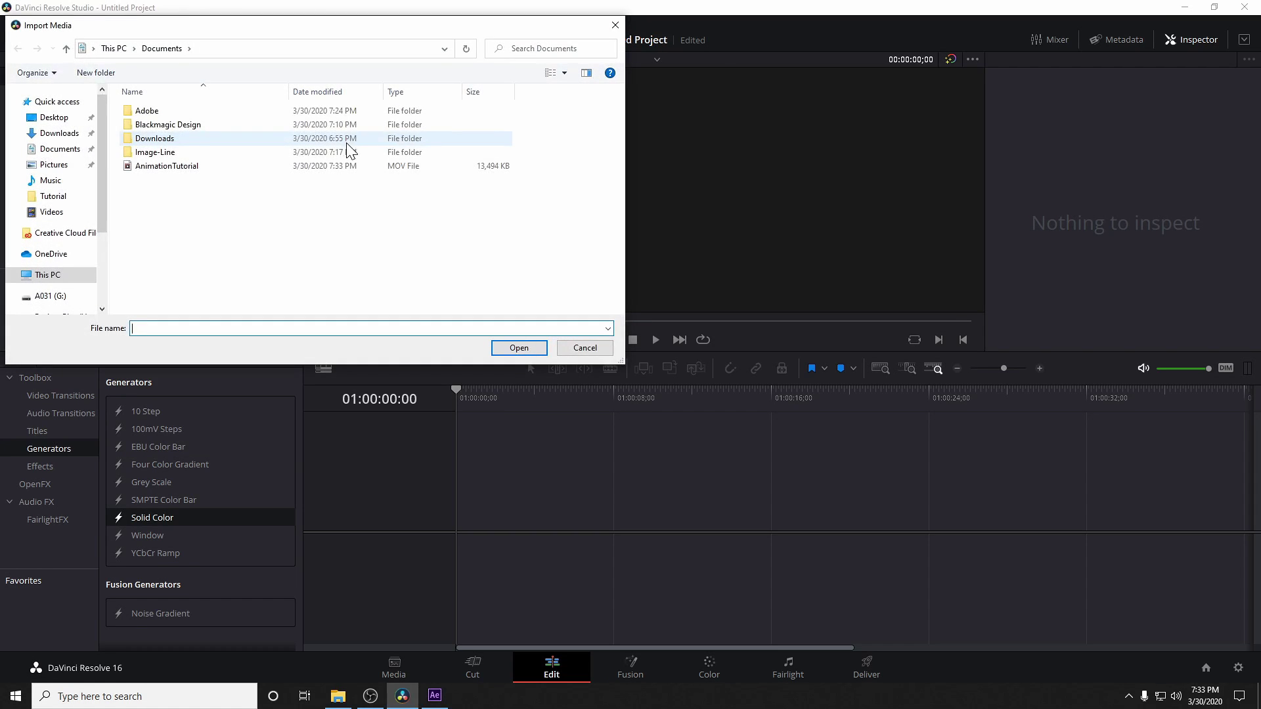
pyautogui.doubleClick(195, 170)
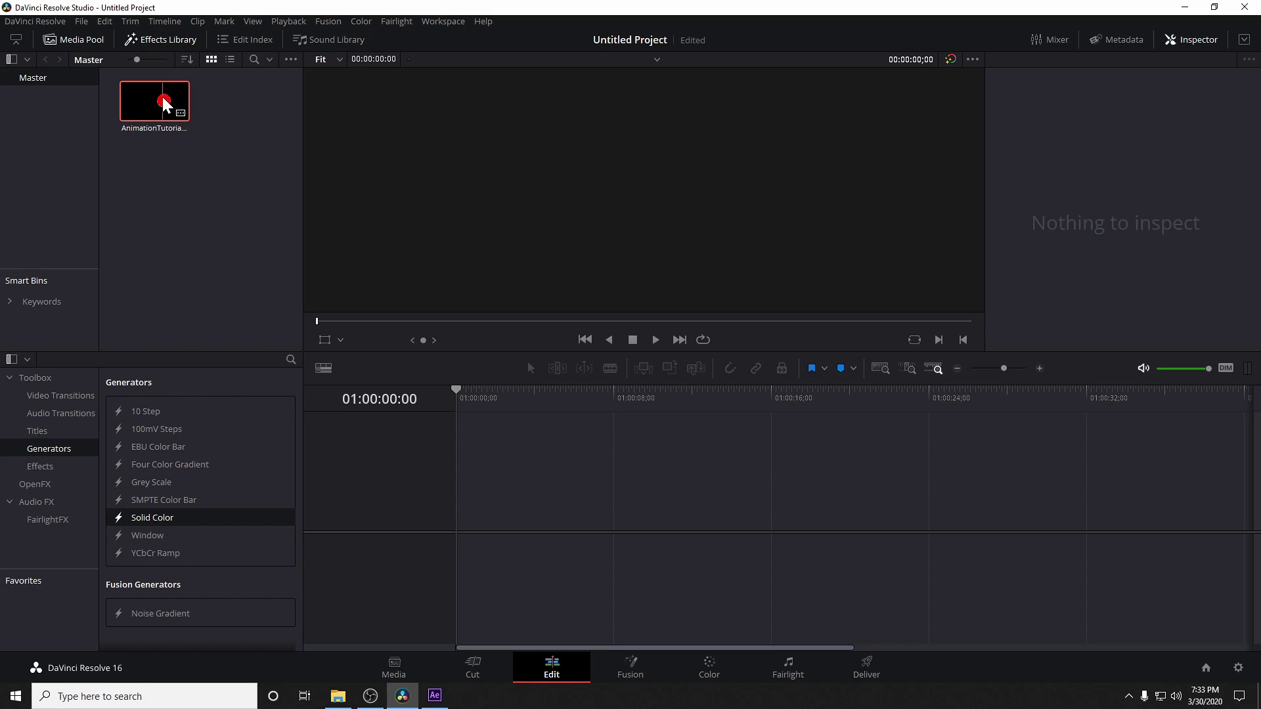
# Put AnimationTutorial on a new timeline on Video 2 with a Solid Color generator on Video 1.
pyautogui.moveTo(164, 105); pyautogui.dragTo(464, 515)
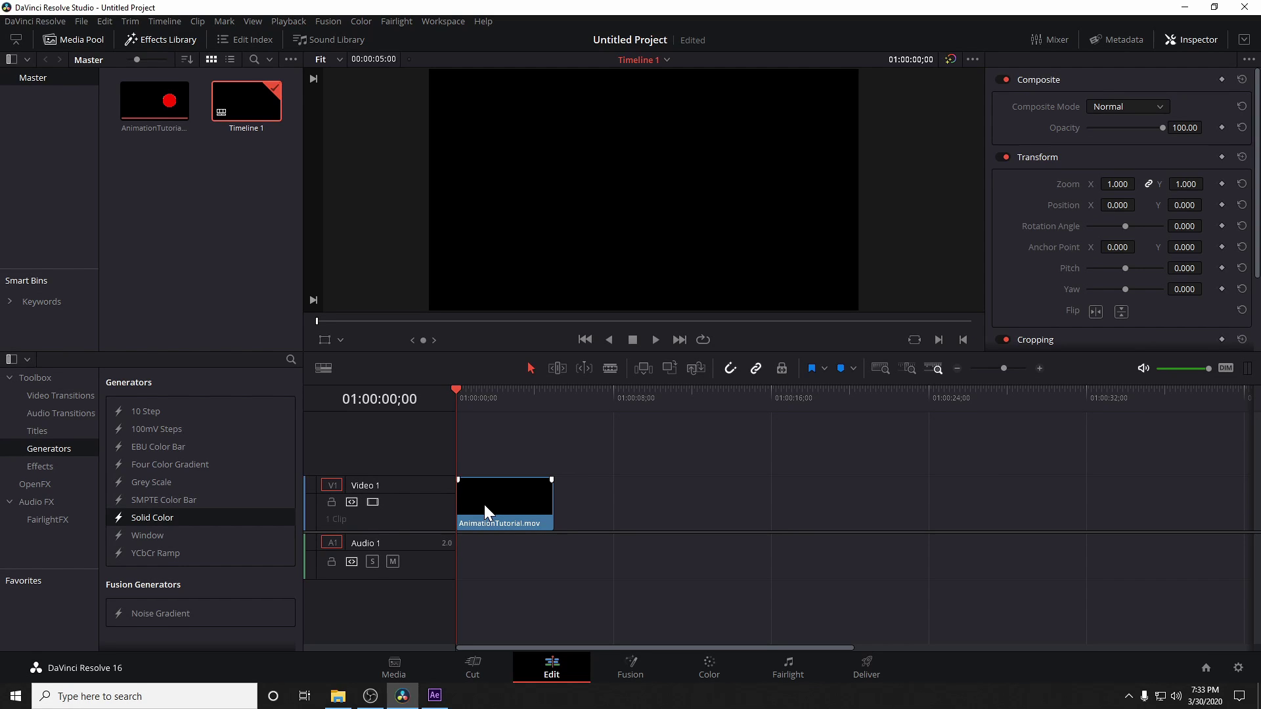
pyautogui.click(483, 505)
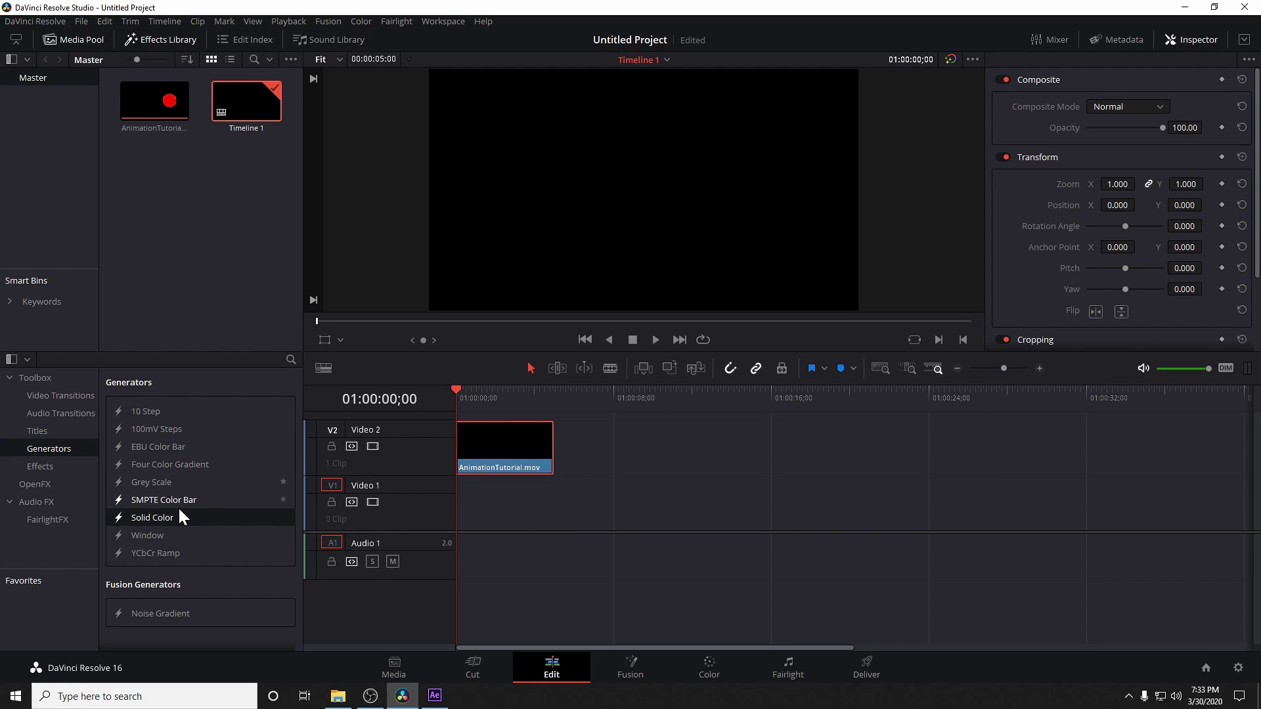
pyautogui.moveTo(176, 518); pyautogui.dragTo(462, 490)
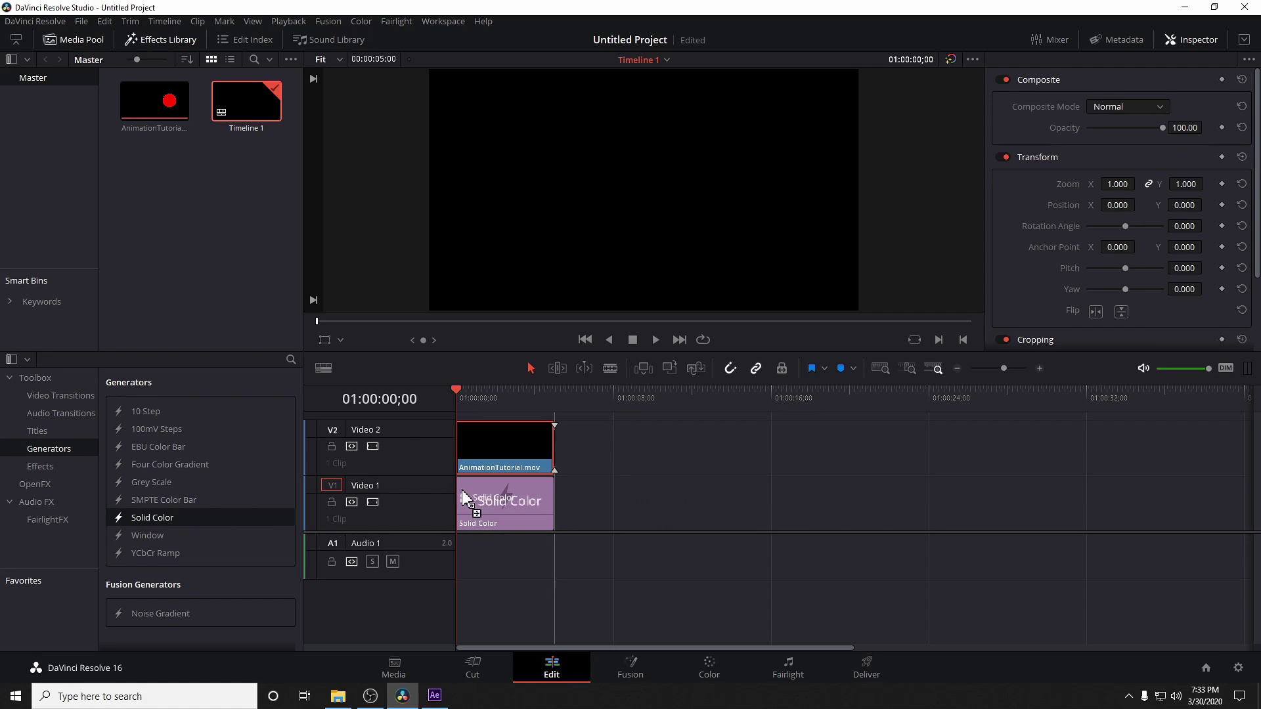
pyautogui.moveTo(483, 404)
pyautogui.mouseDown()
pyautogui.moveTo(487, 388)
pyautogui.moveTo(475, 389)
pyautogui.moveTo(519, 391)
pyautogui.moveTo(479, 397)
pyautogui.mouseUp()
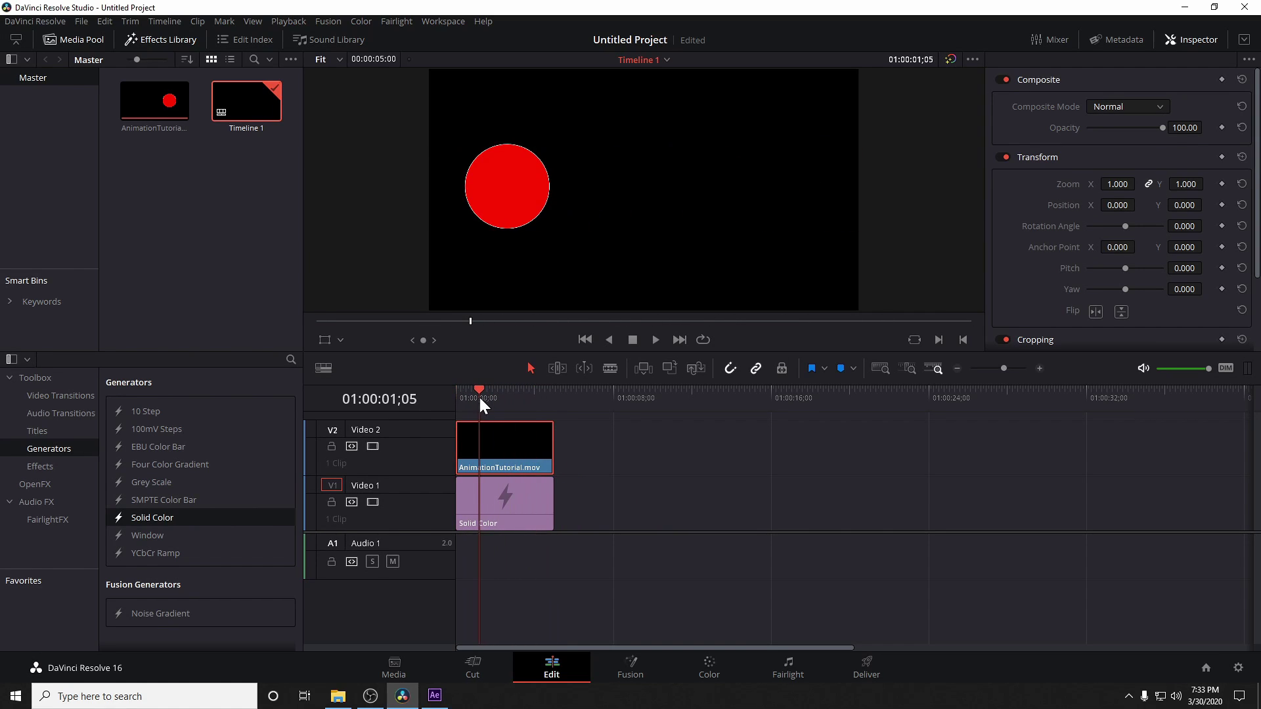
# Change the Solid Color clip to full-brightness blue and check the circle moving over it.
pyautogui.click(529, 526)
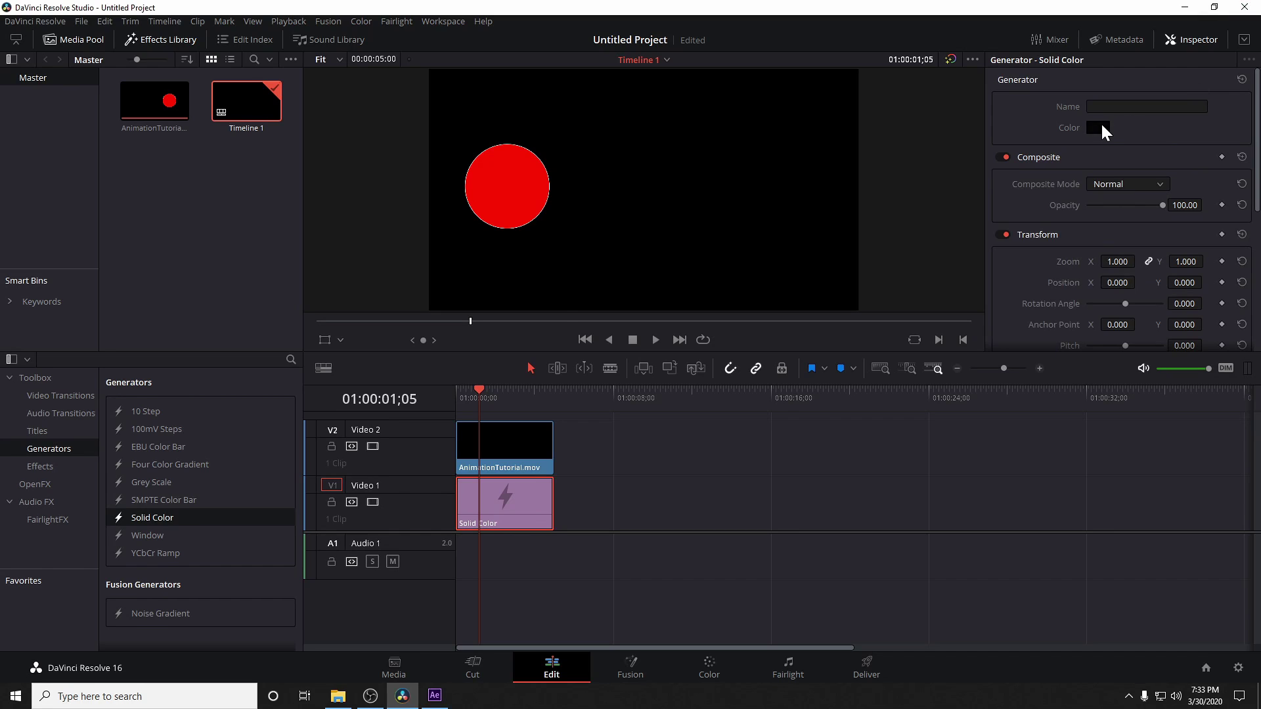
pyautogui.click(1100, 128)
pyautogui.moveTo(682, 222)
pyautogui.mouseDown()
pyautogui.moveTo(670, 206)
pyautogui.moveTo(661, 213)
pyautogui.mouseUp()
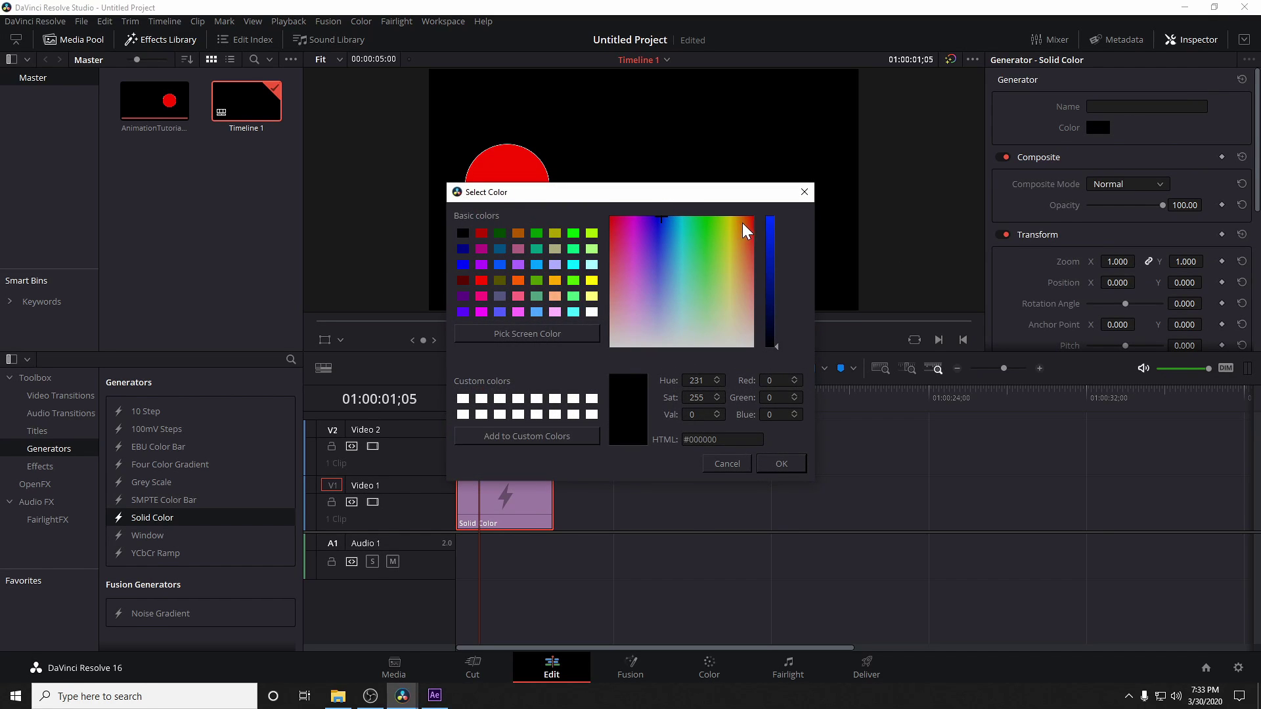
pyautogui.moveTo(771, 230); pyautogui.dragTo(769, 191)
pyautogui.click(782, 463)
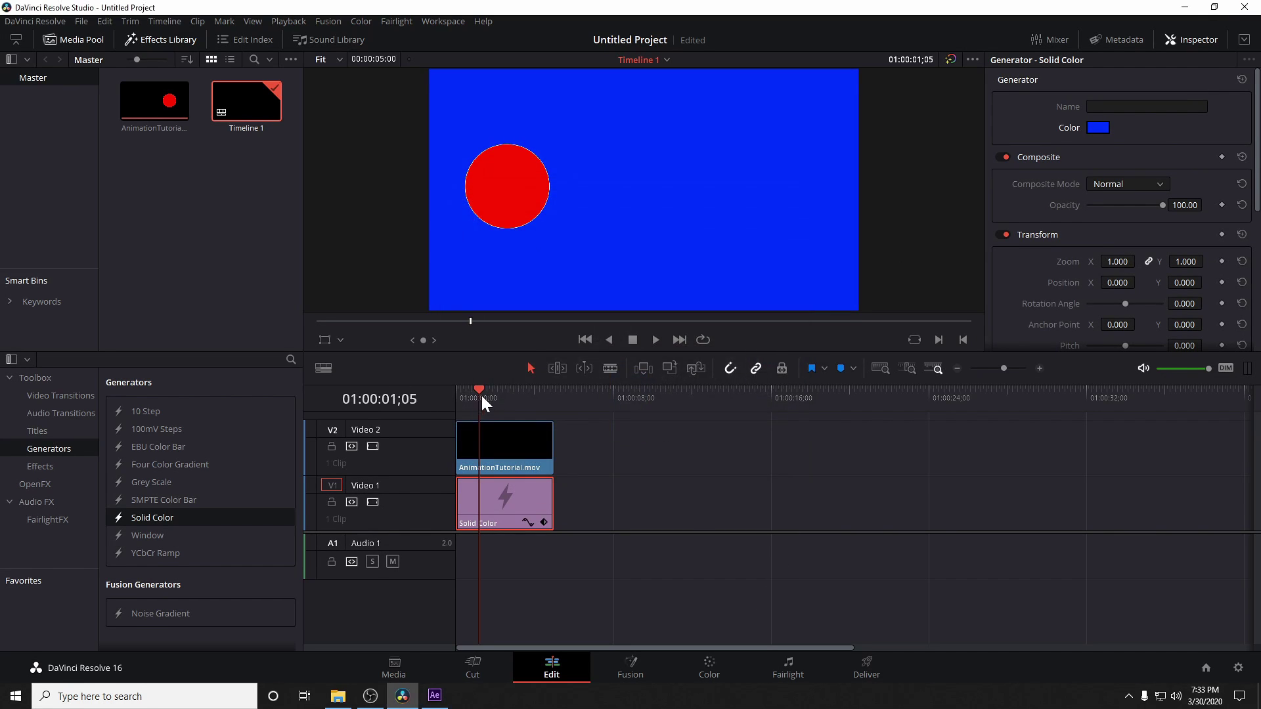
pyautogui.moveTo(476, 392); pyautogui.dragTo(515, 389)
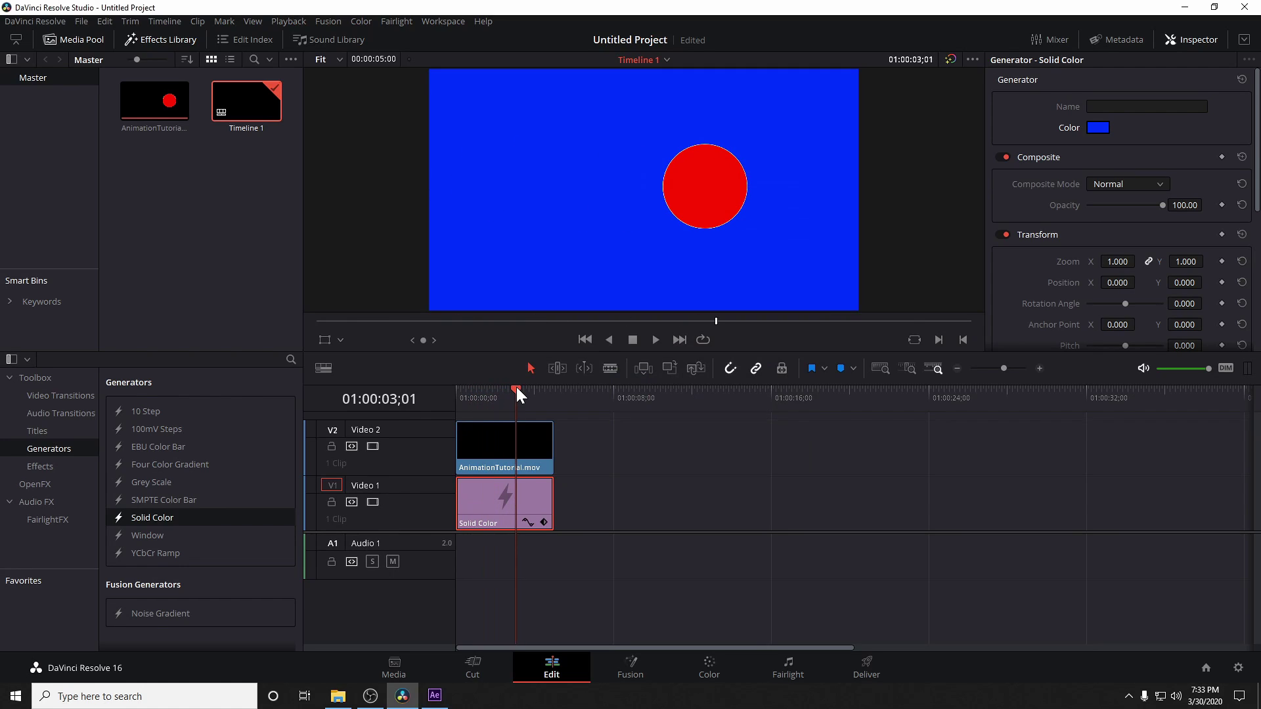